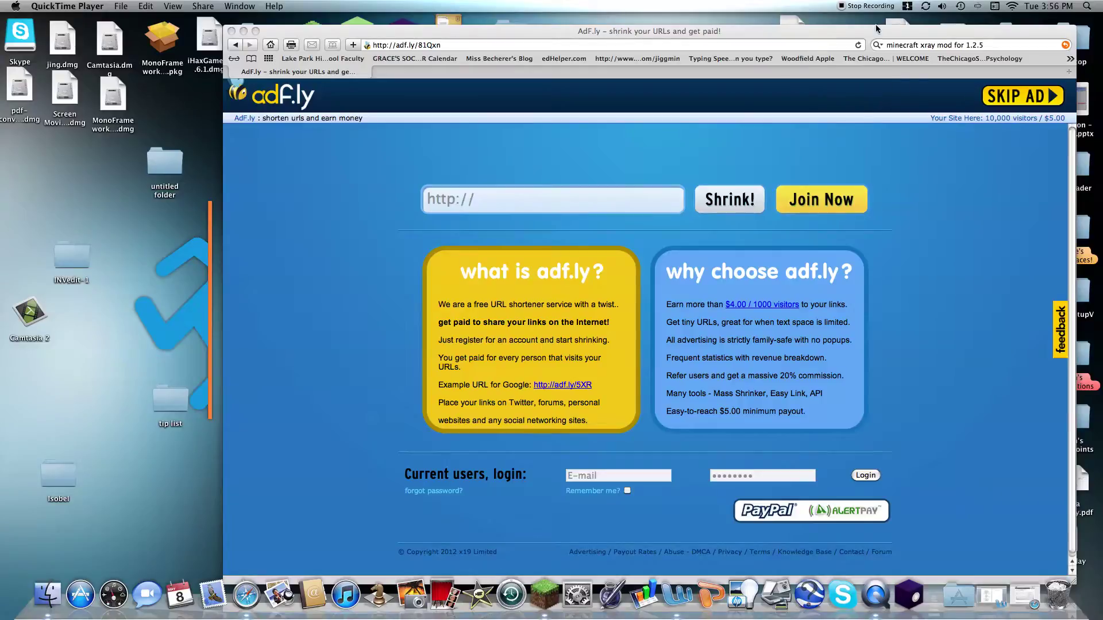
# Search 'minecraft xray mod for 1.2.5', open the [1.2.5] Xray Mod forum topic, and download the zip with fly
pyautogui.moveTo(876, 29); pyautogui.dragTo(891, 90)
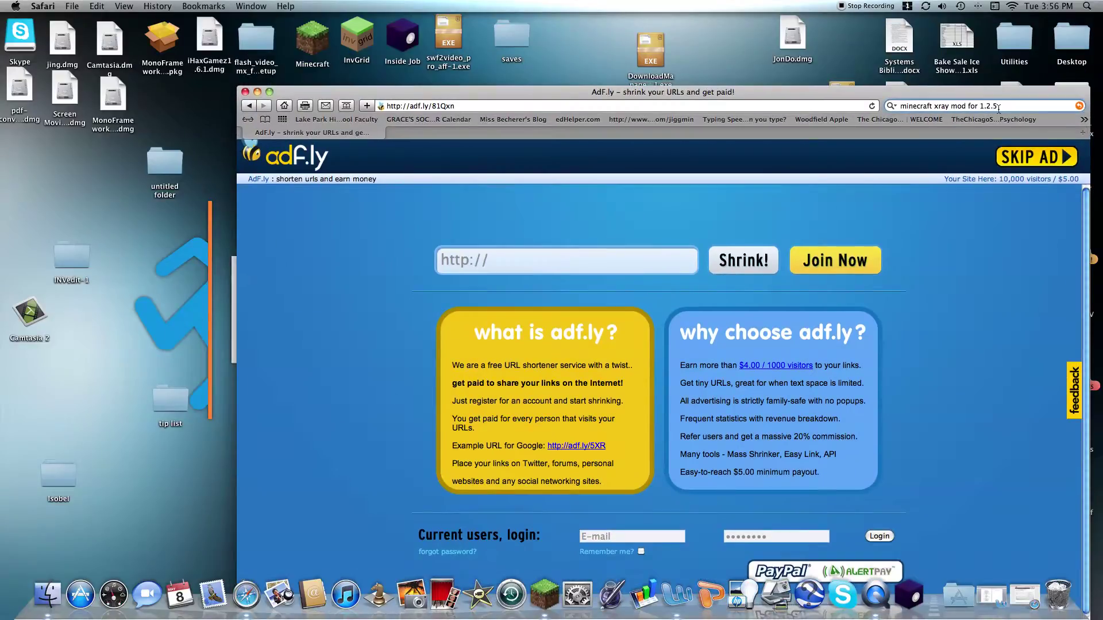
pyautogui.press('Return')
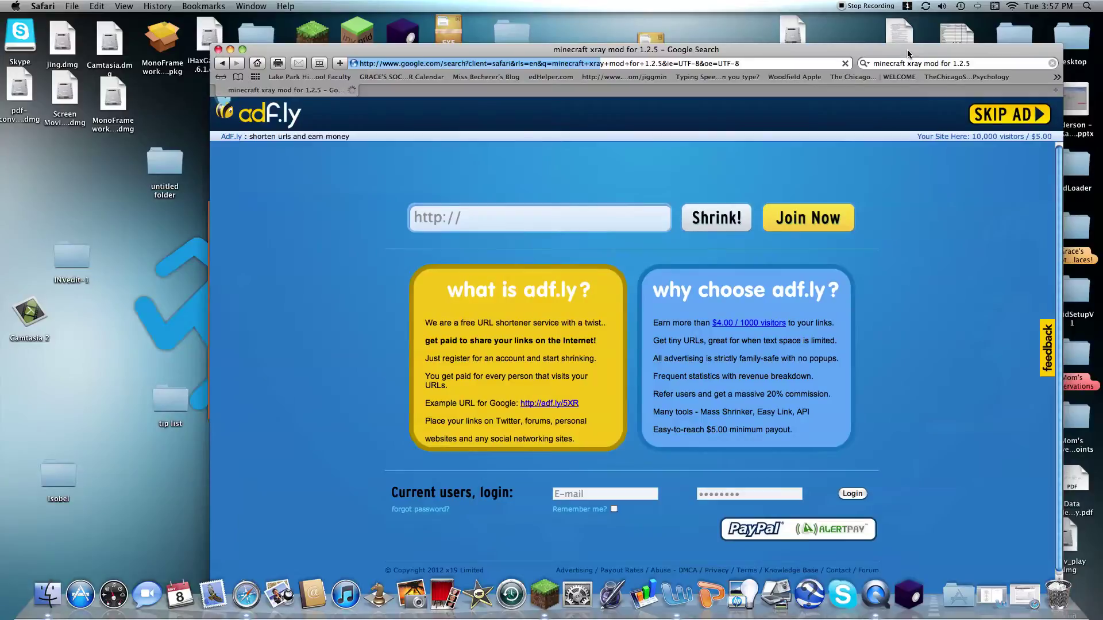
pyautogui.moveTo(750, 92); pyautogui.dragTo(722, 49)
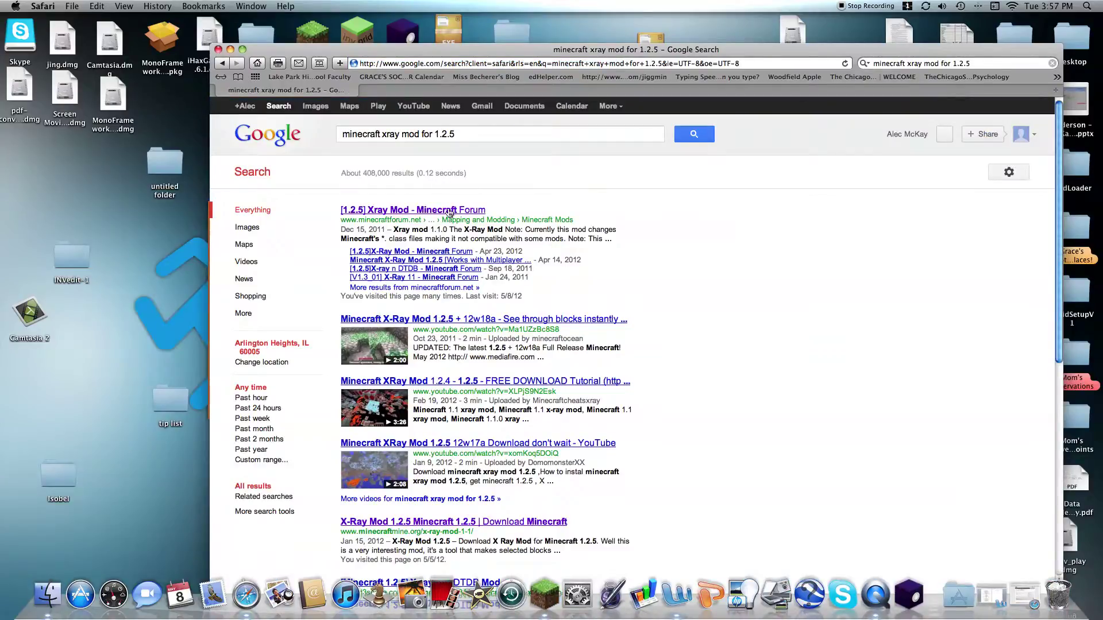
pyautogui.click(449, 210)
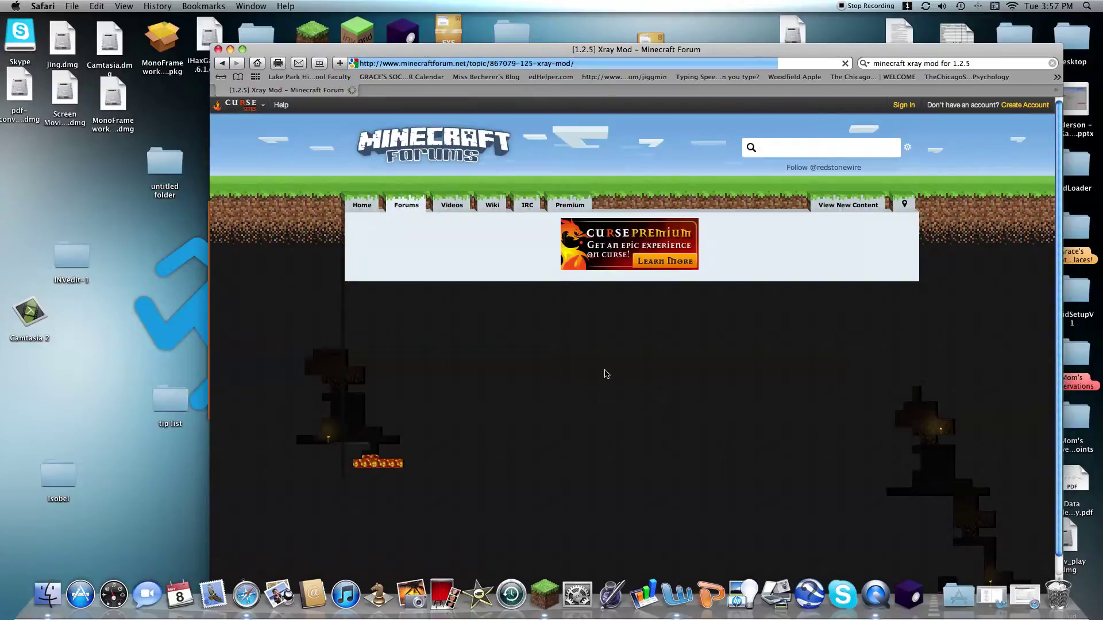
pyautogui.scroll(-1, 605, 374)
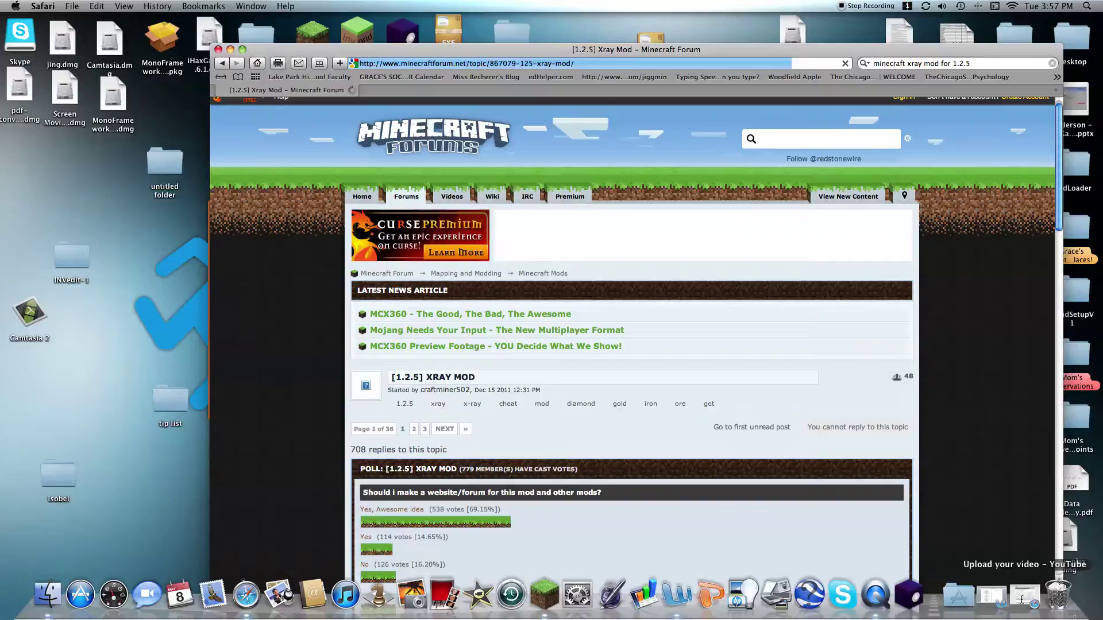
pyautogui.scroll(-5, 485, 475)
pyautogui.scroll(-2, 485, 475)
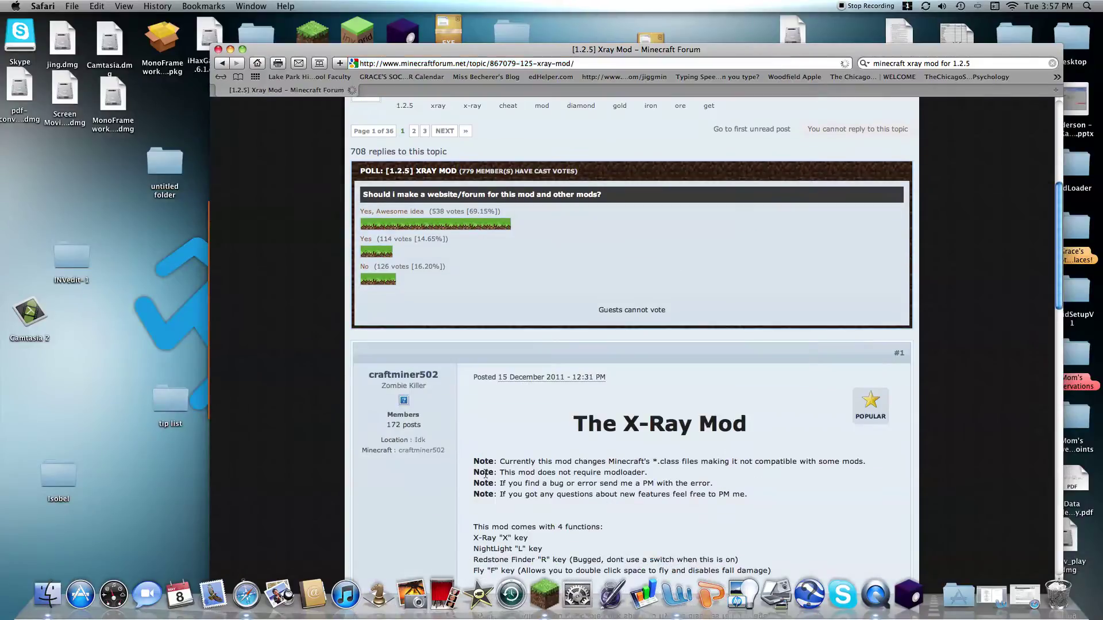
pyautogui.scroll(-5, 485, 475)
pyautogui.scroll(-1, 508, 477)
pyautogui.scroll(-2, 569, 492)
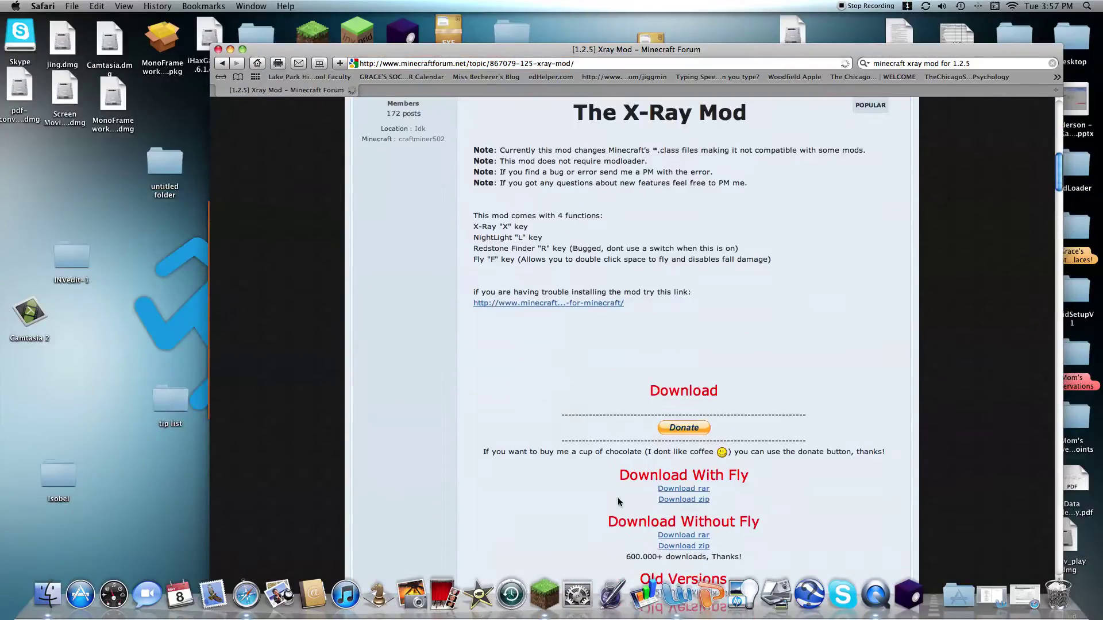
pyautogui.scroll(-1, 689, 509)
pyautogui.click(681, 474)
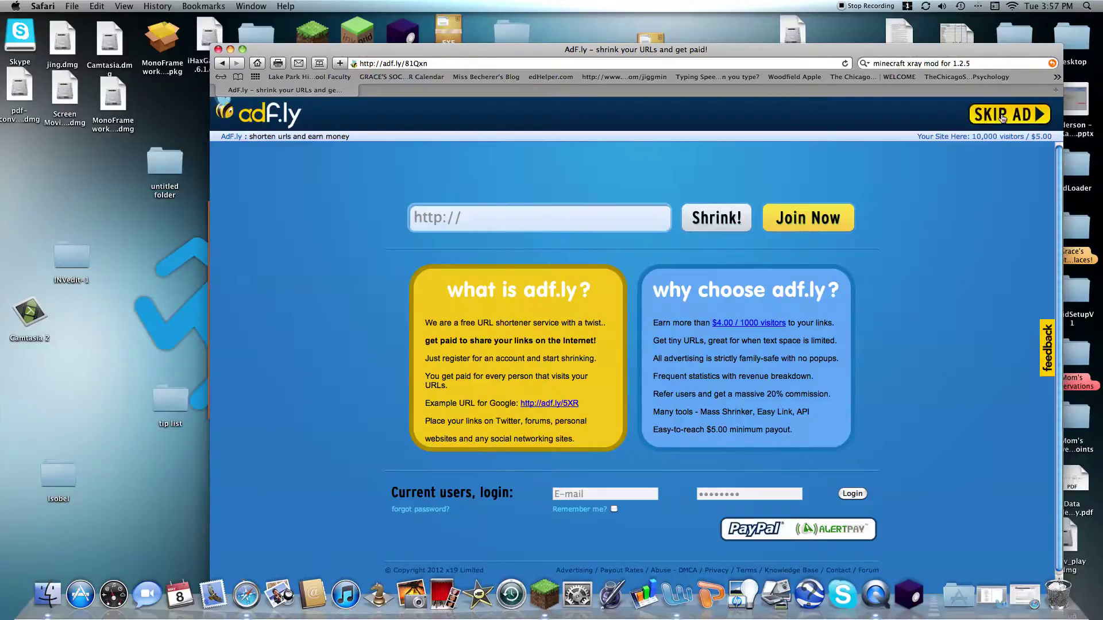
# Move the Safari window down to reveal the finished X-RayMod_v024_WithFly download
pyautogui.moveTo(922, 45)
pyautogui.mouseDown()
pyautogui.moveTo(872, 396)
pyautogui.moveTo(870, 372)
pyautogui.mouseUp()
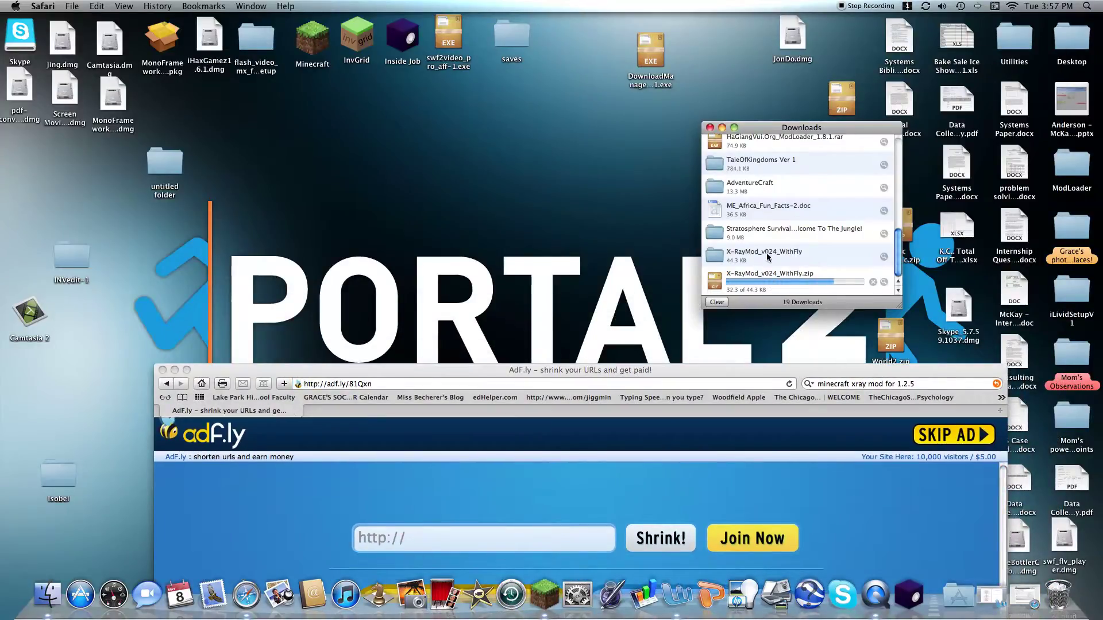
# Place the X-RayMod folder on the desktop, open it, and copy all six class files
pyautogui.click(160, 370)
pyautogui.moveTo(712, 283); pyautogui.dragTo(432, 224)
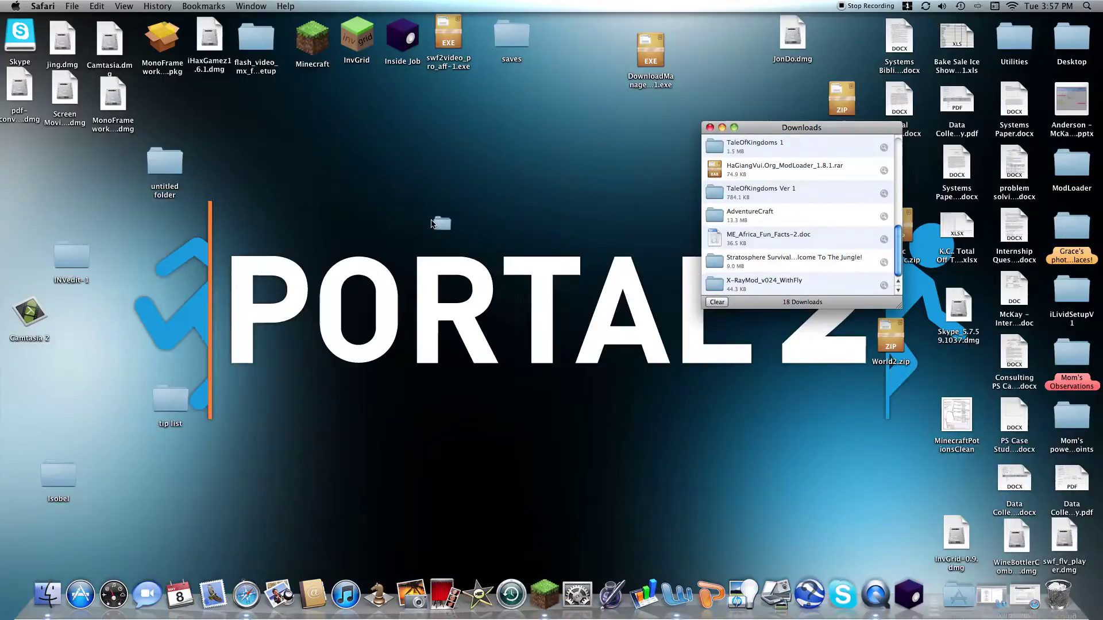
pyautogui.doubleClick(432, 224)
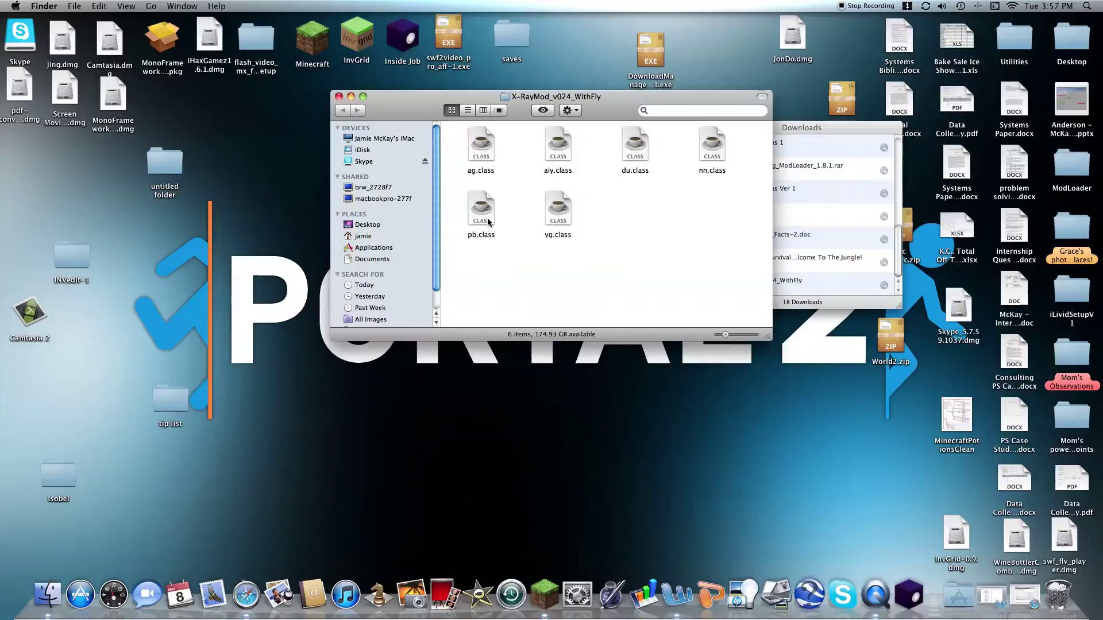
pyautogui.press('cmd+a')
pyautogui.rightClick(478, 153)
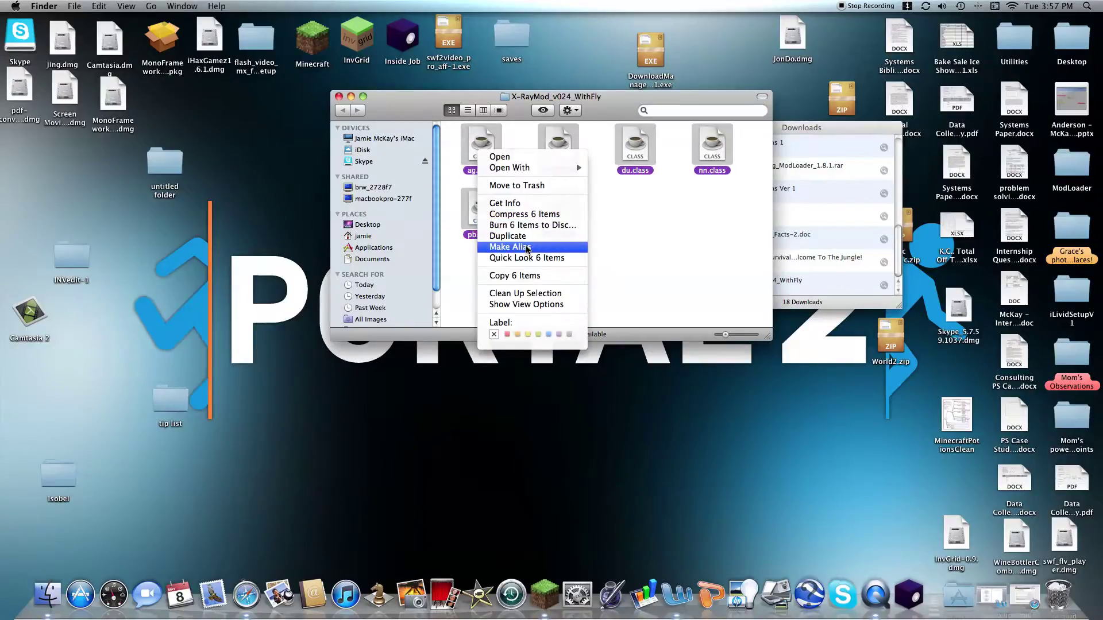
pyautogui.click(528, 278)
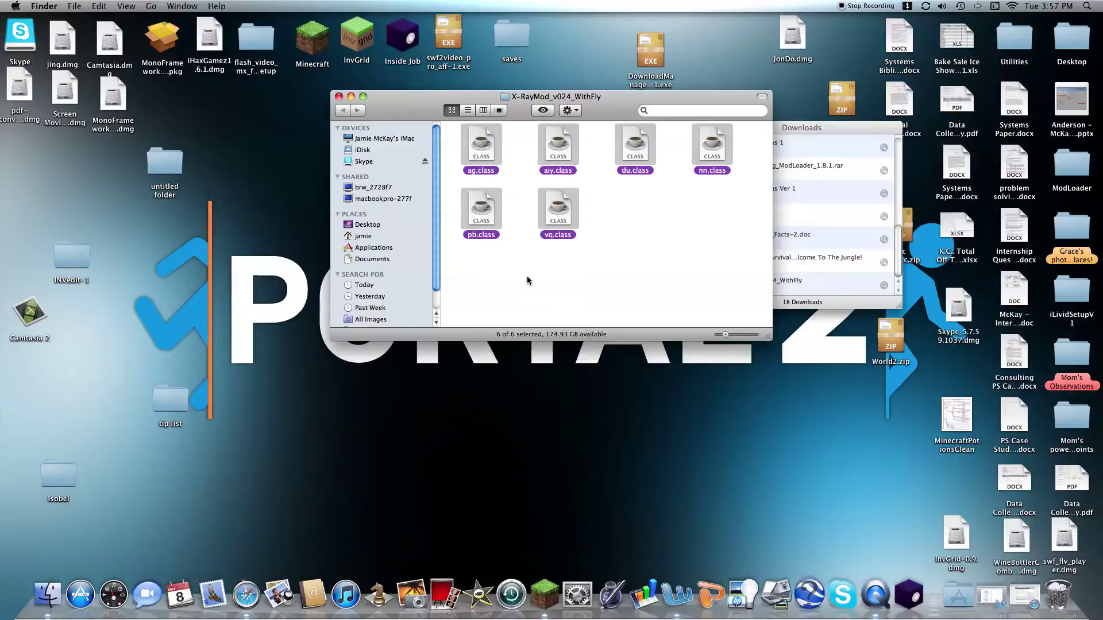
# Navigate to jamie > Library > Application Support > minecraft > bin
pyautogui.click(338, 96)
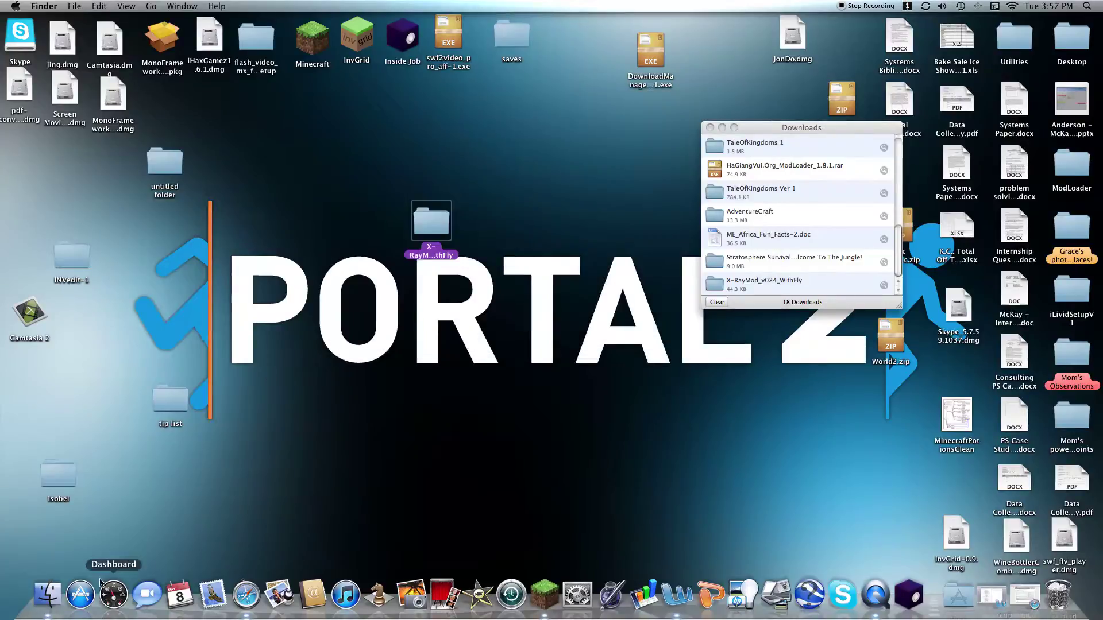
pyautogui.doubleClick(444, 227)
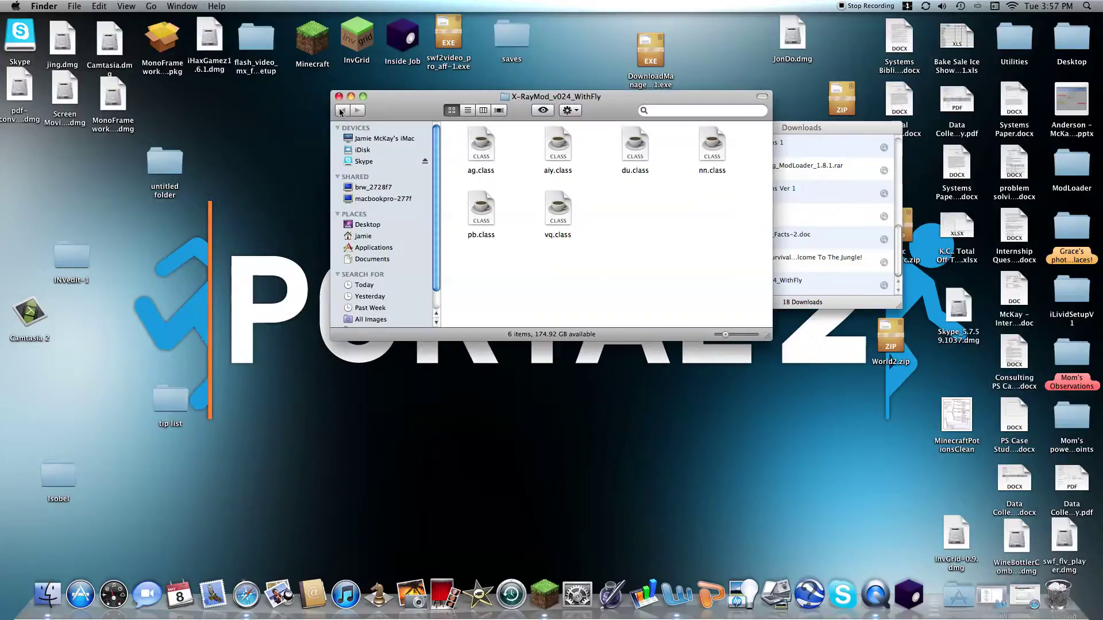
pyautogui.click(363, 237)
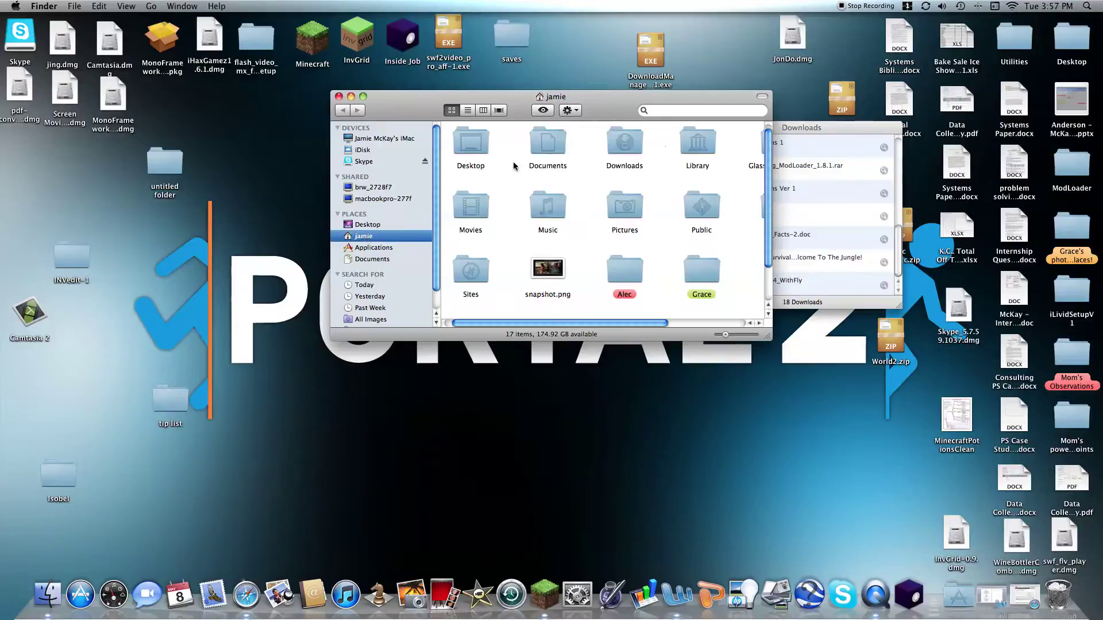
pyautogui.doubleClick(680, 148)
pyautogui.doubleClick(559, 156)
pyautogui.scroll(-3, 485, 238)
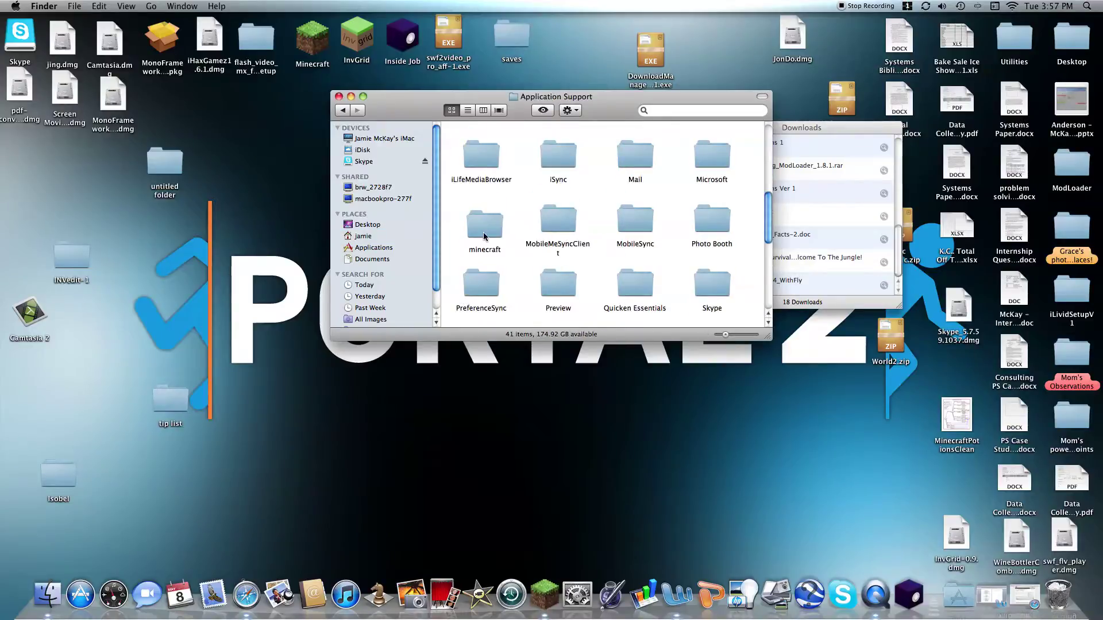
pyautogui.doubleClick(485, 235)
pyautogui.doubleClick(500, 147)
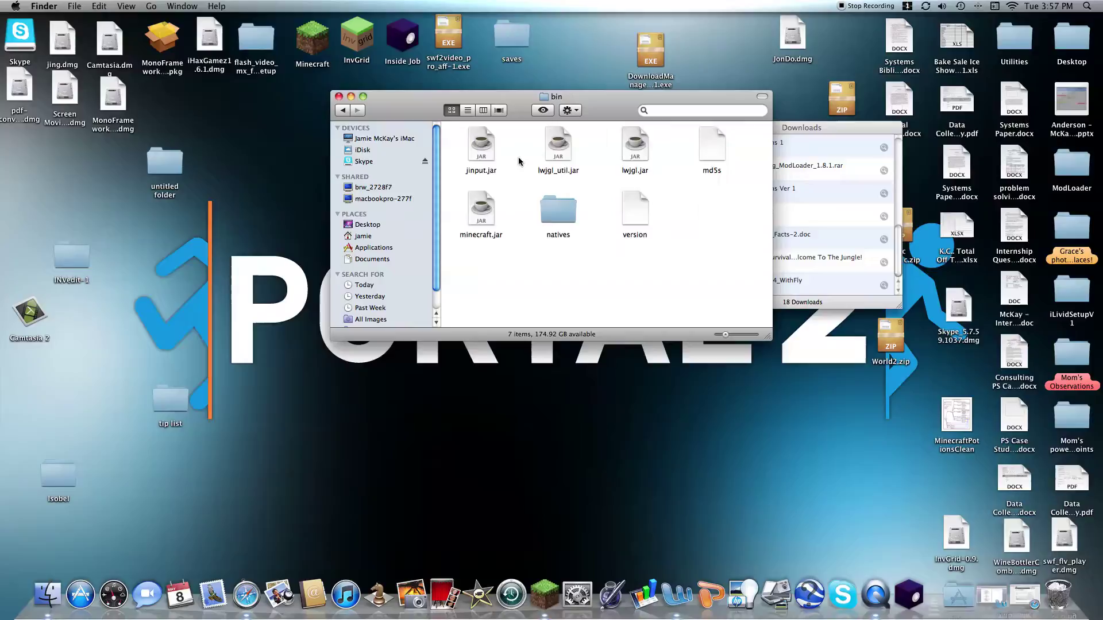
# Extract minecraft.jar with The Unarchiver and paste the mod class files, replacing all conflicts
pyautogui.rightClick(485, 208)
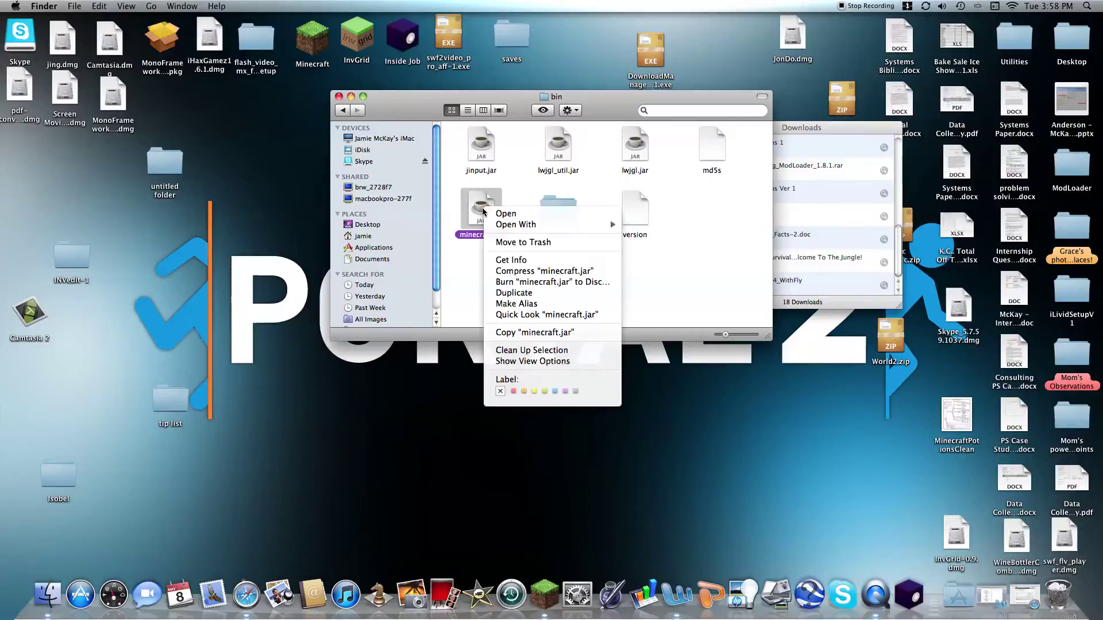
pyautogui.moveTo(515, 224)
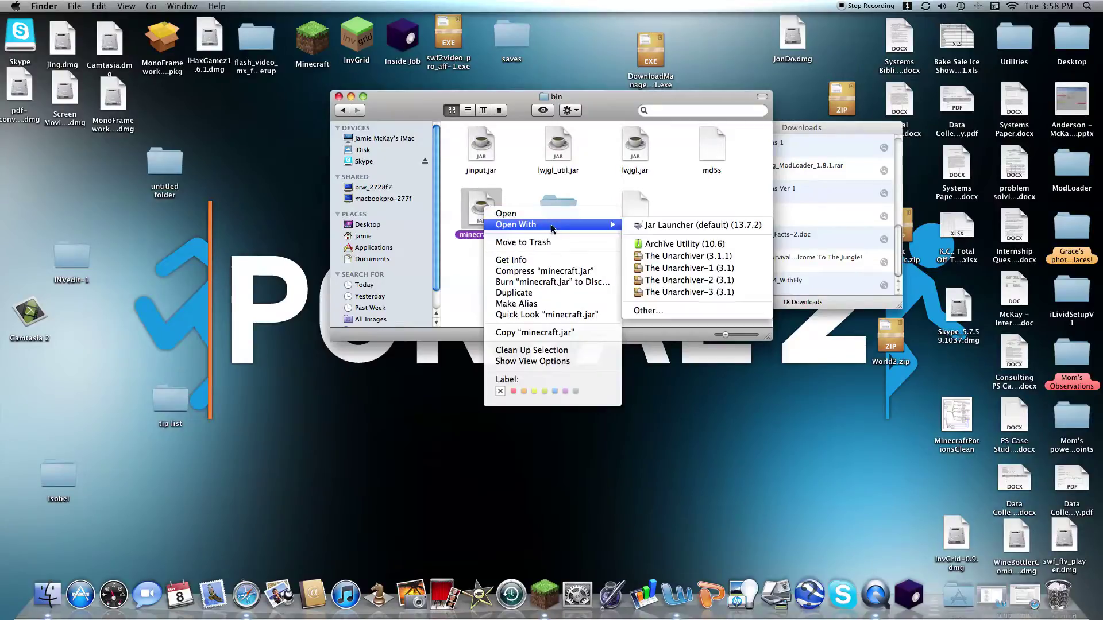
pyautogui.click(707, 292)
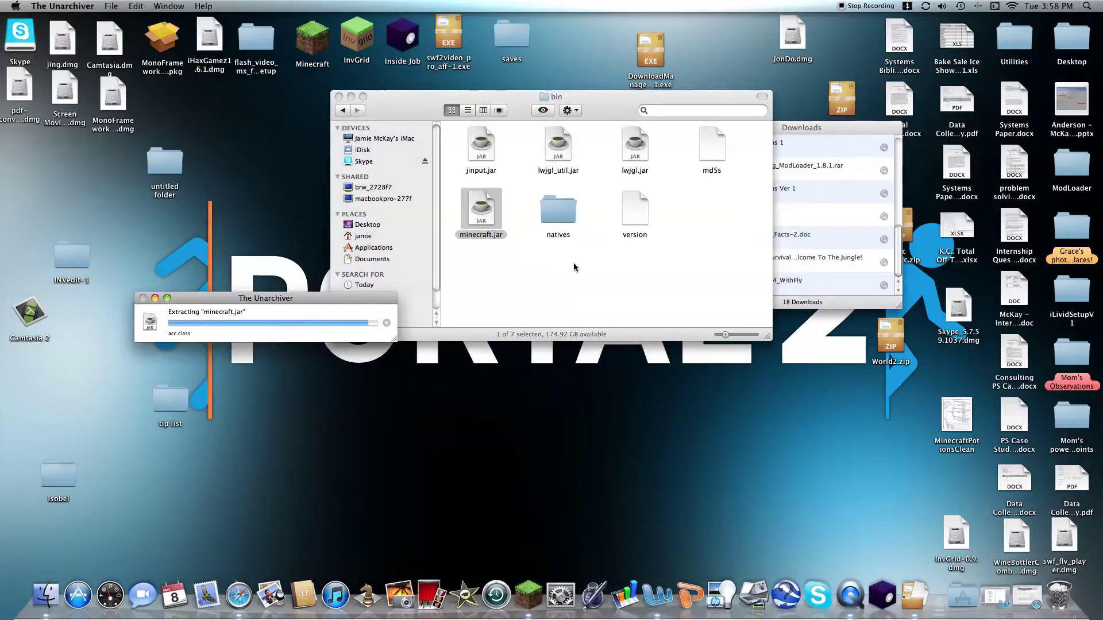
pyautogui.doubleClick(714, 221)
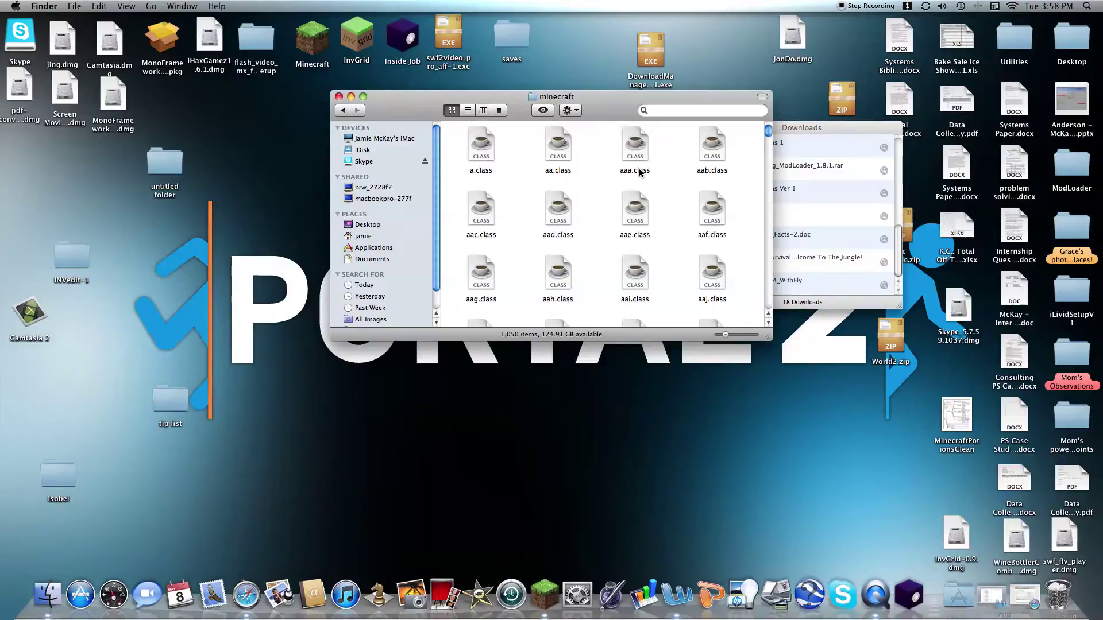
pyautogui.press('super+v')
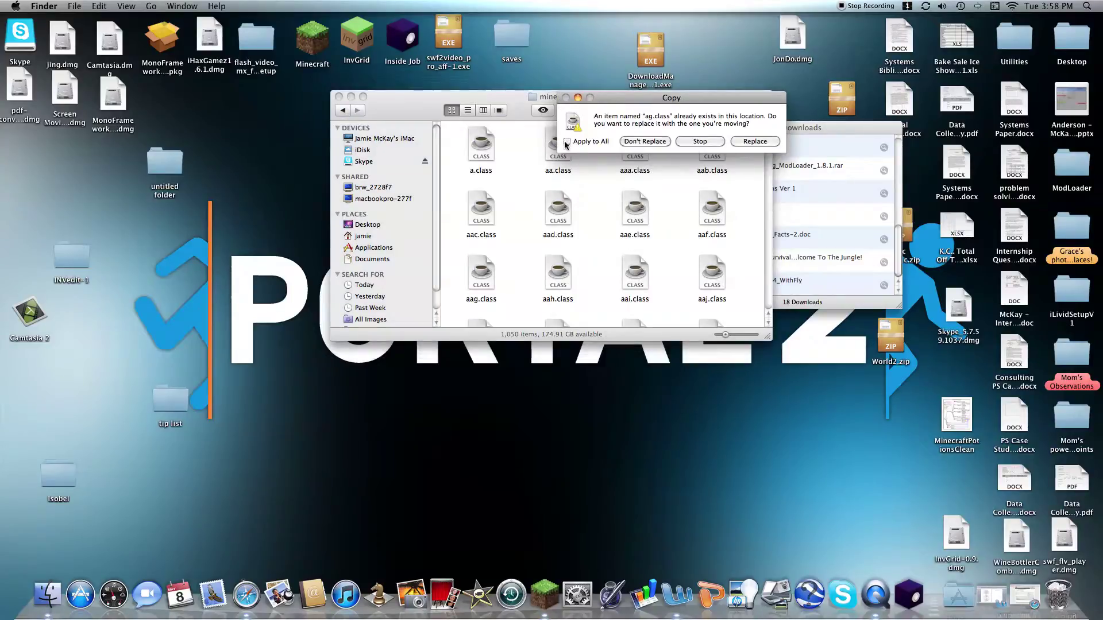
pyautogui.click(568, 141)
pyautogui.click(747, 141)
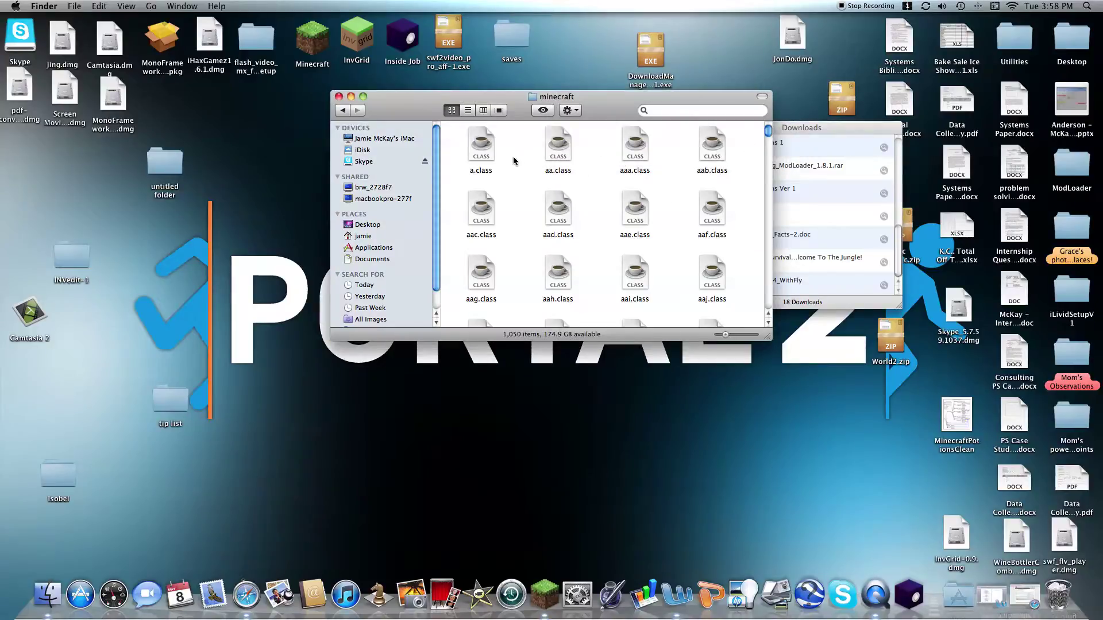
# Compress all 1,050 items in the minecraft folder into Archive.zip
pyautogui.press('super+a')
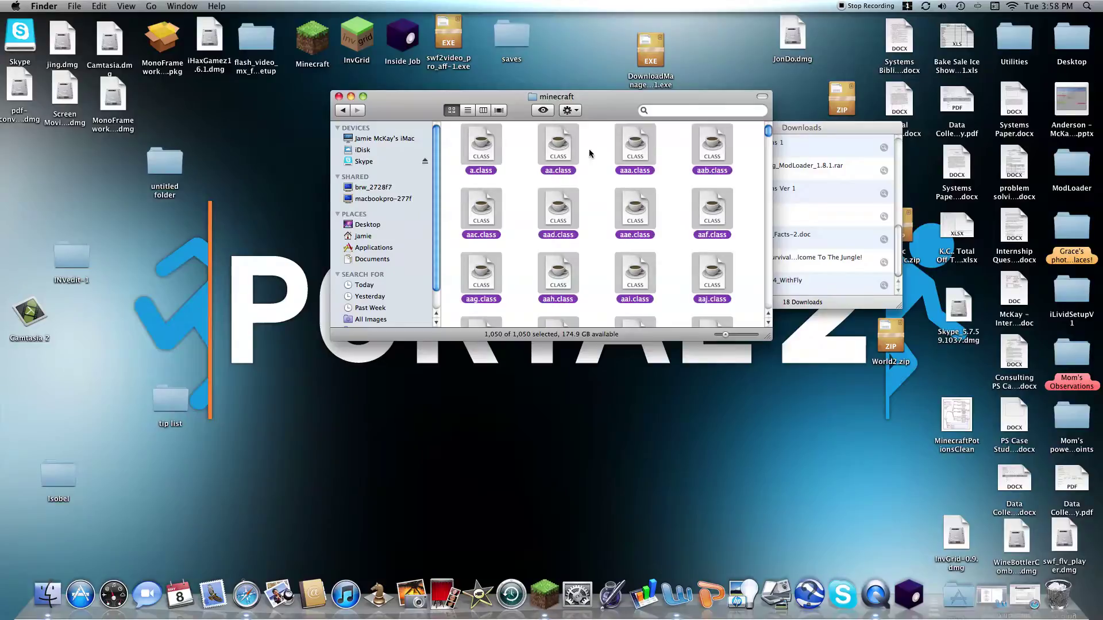
pyautogui.rightClick(633, 151)
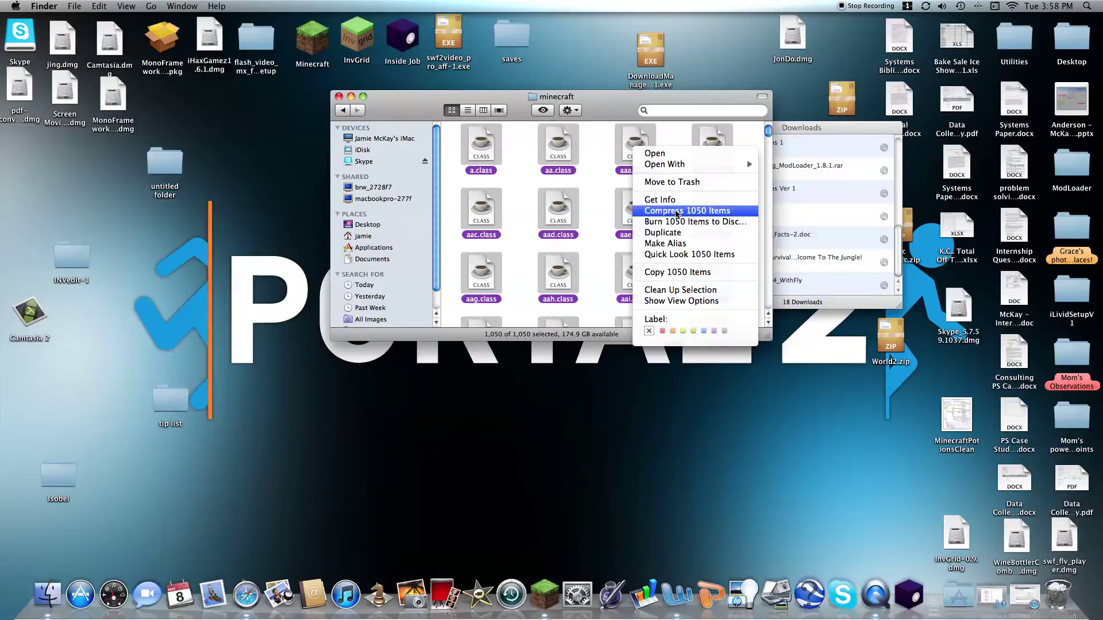
pyautogui.click(676, 212)
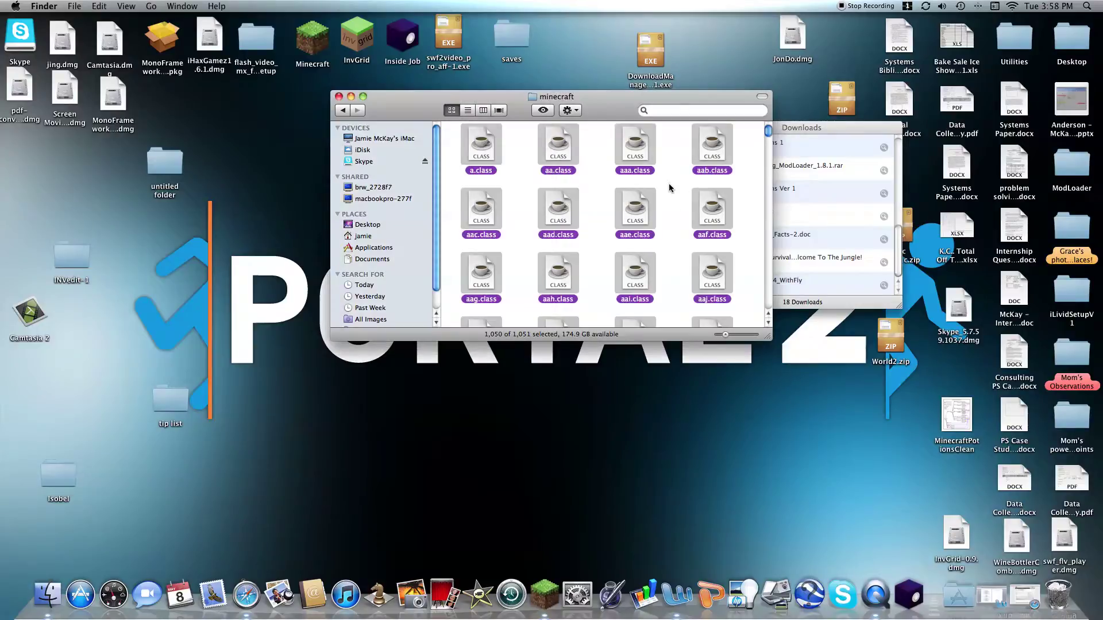
# Search by file name, switching the scope between This Mac and the minecraft folder
pyautogui.click(670, 163)
pyautogui.scroll(-5, 671, 163)
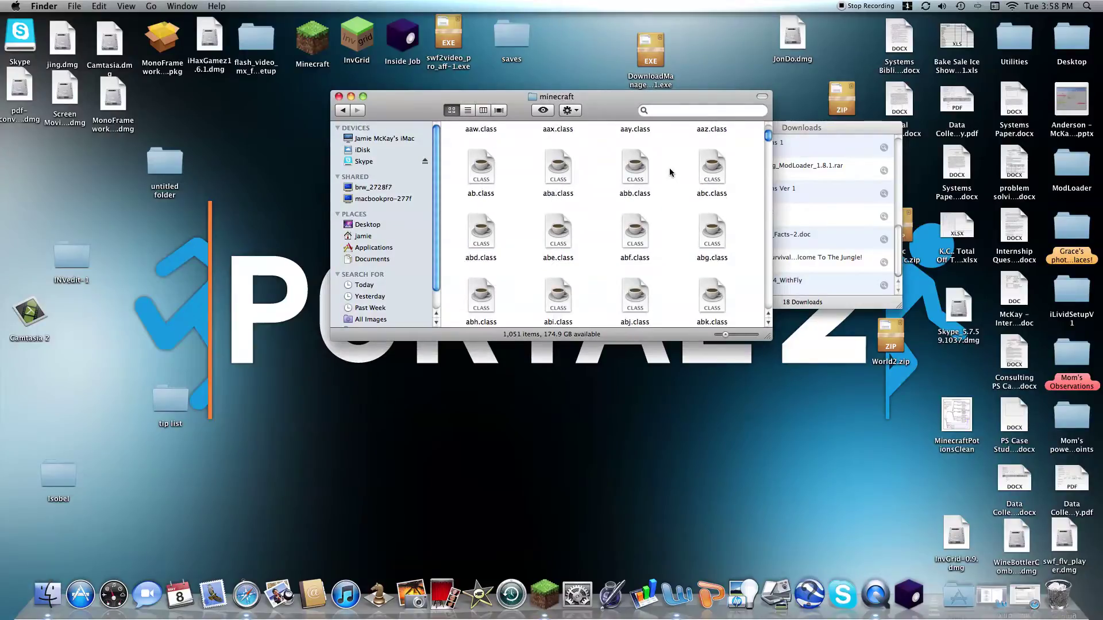
pyautogui.click(661, 113)
pyautogui.write('M')
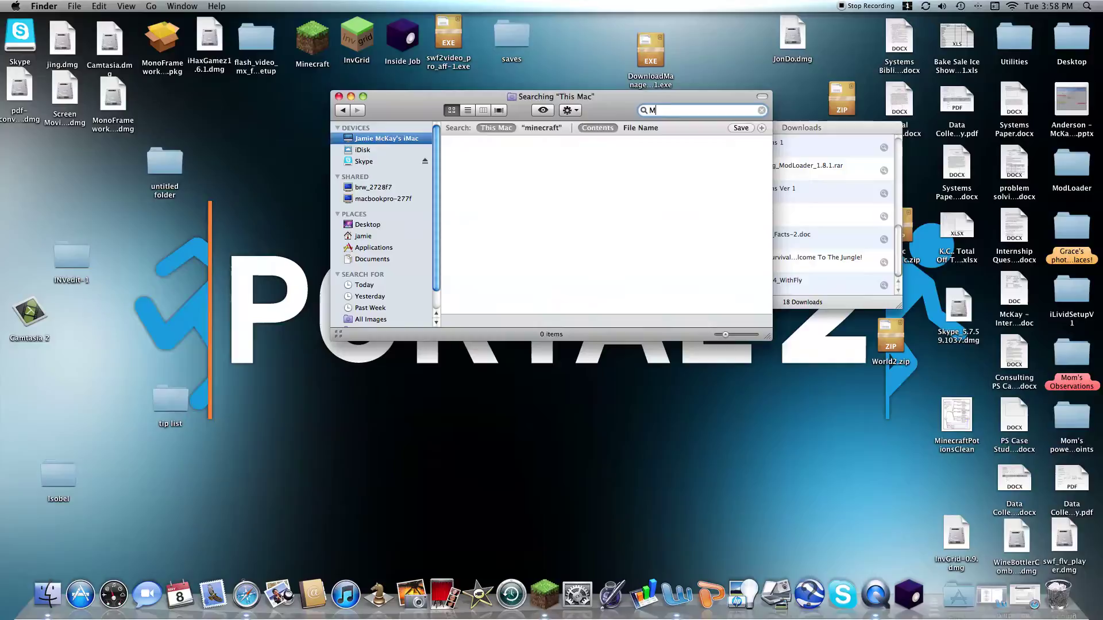
pyautogui.write('ETA')
pyautogui.click(543, 128)
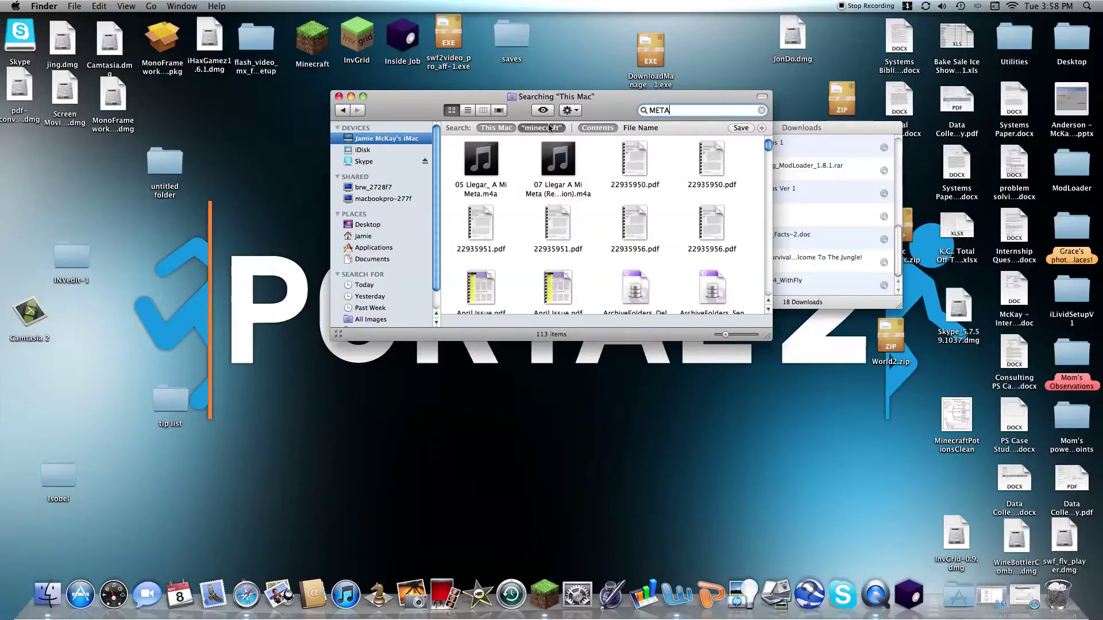
pyautogui.click(641, 128)
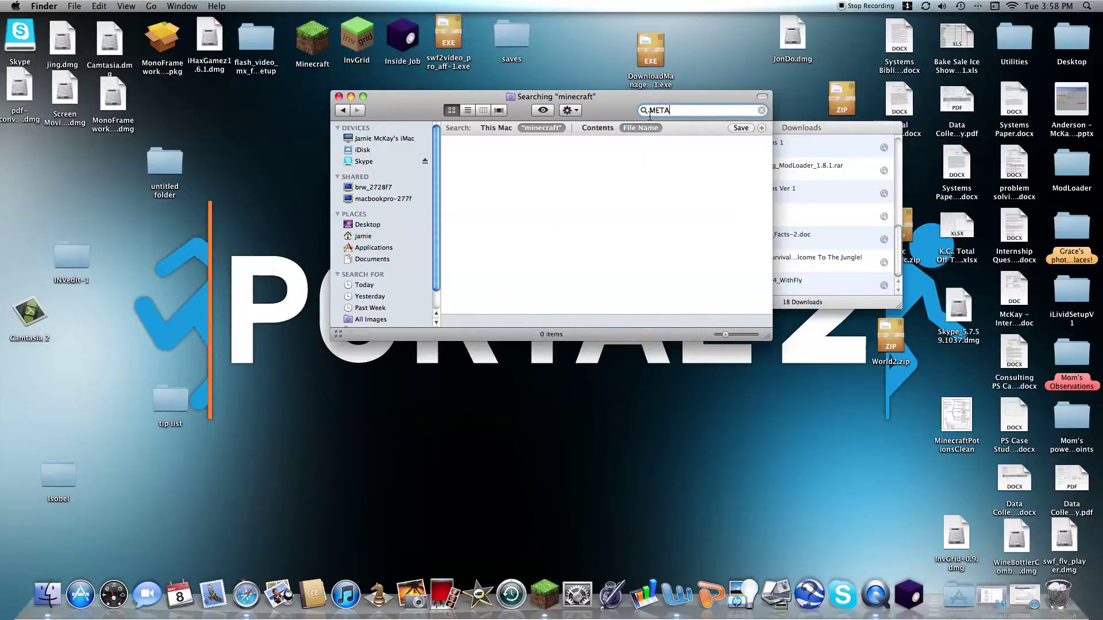
pyautogui.click(503, 127)
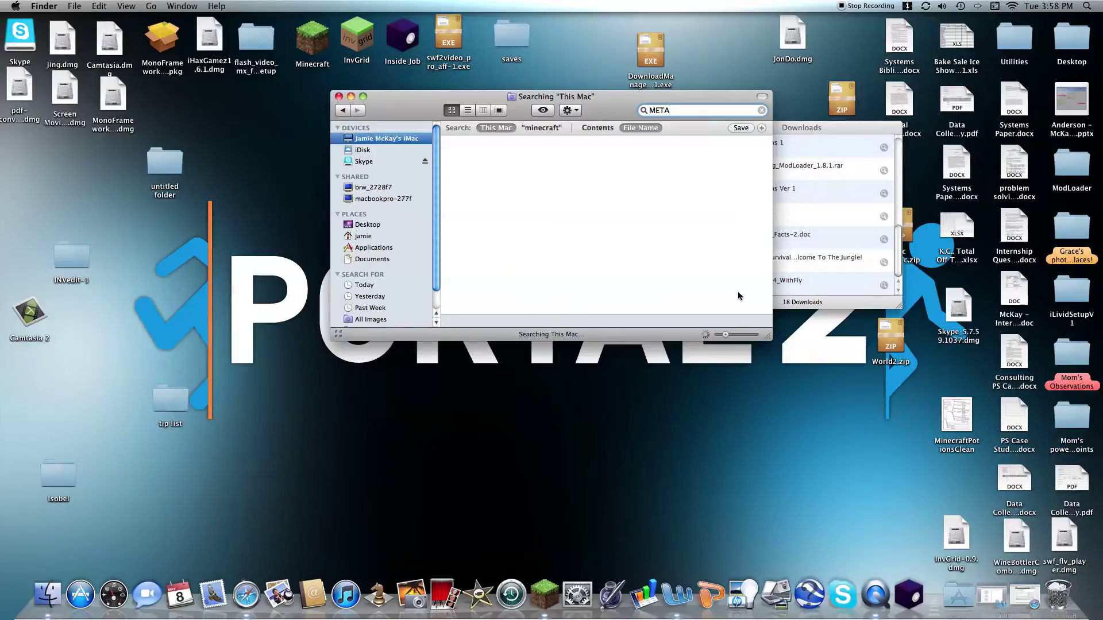
pyautogui.click(538, 128)
pyautogui.click(641, 128)
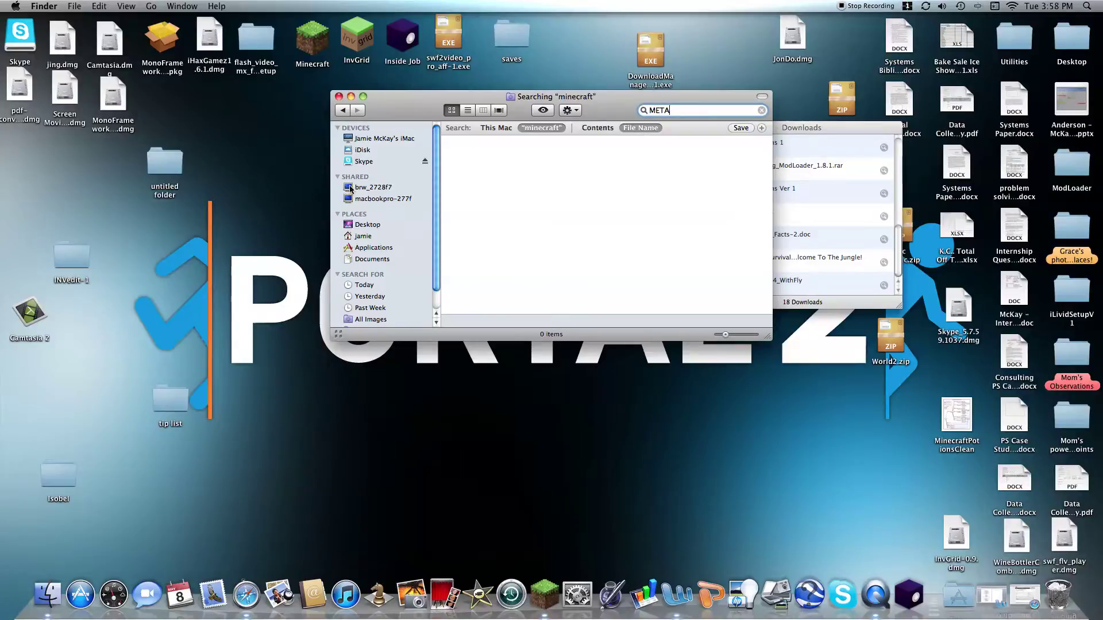
# Return to the minecraft class-files folder and move META-INF to the Trash
pyautogui.click(379, 234)
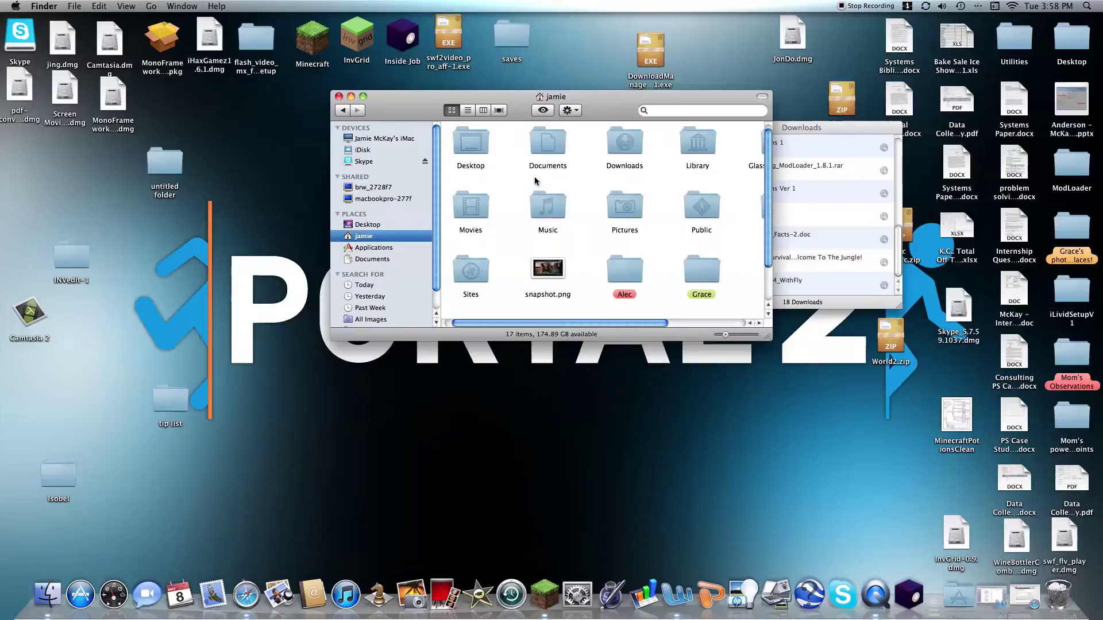
pyautogui.click(344, 112)
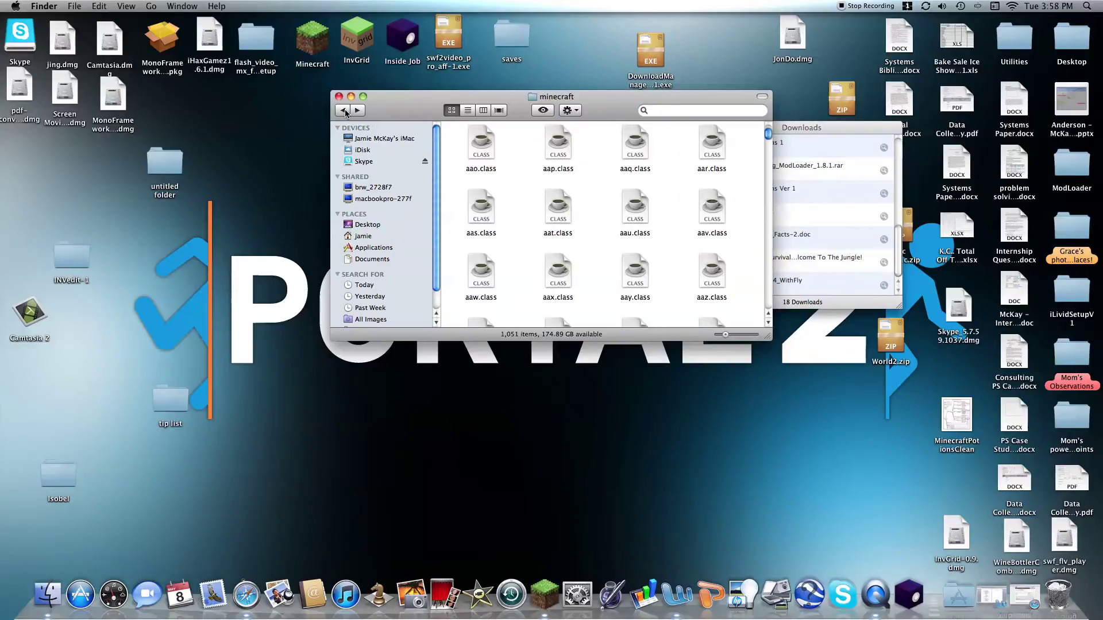
pyautogui.scroll(-10, 605, 187)
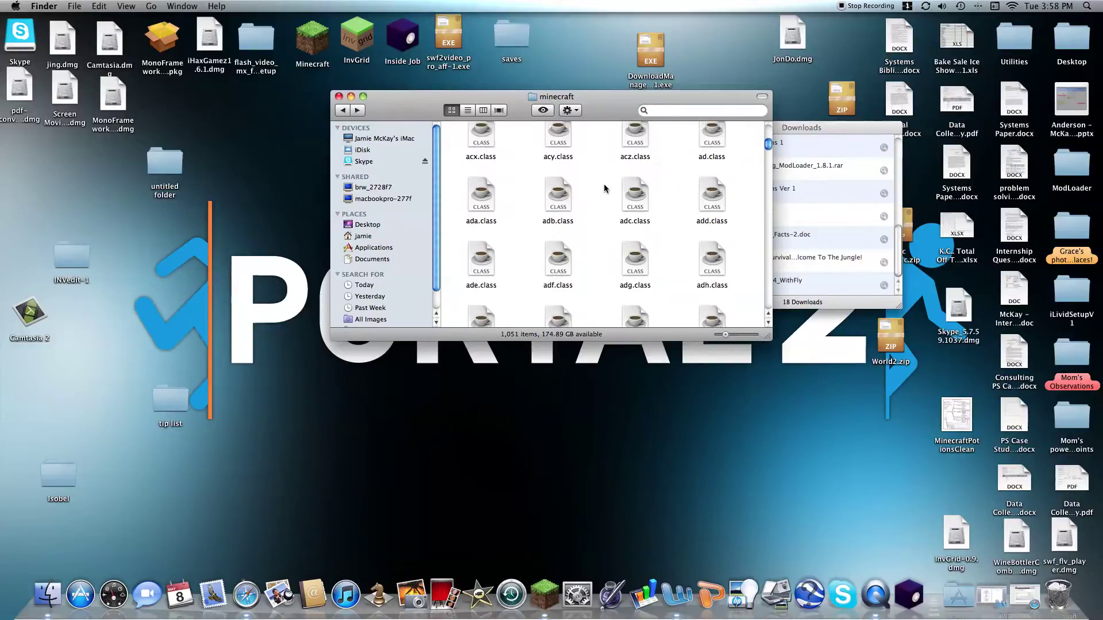
pyautogui.scroll(-5, 605, 187)
pyautogui.scroll(-5, 728, 191)
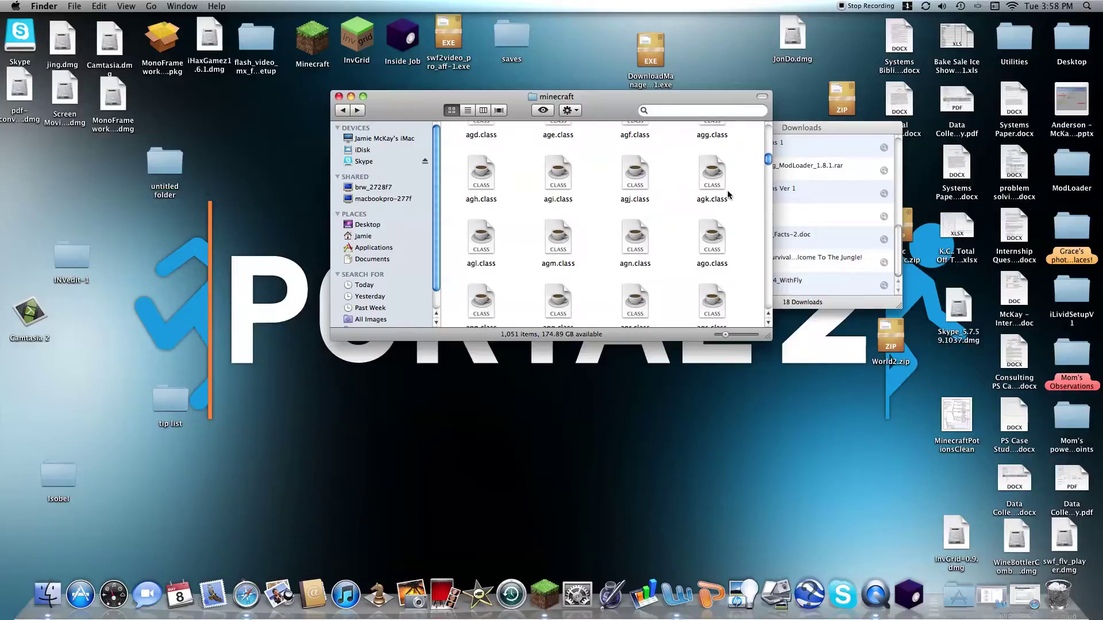
pyautogui.scroll(-3, 727, 195)
pyautogui.scroll(-3, 727, 195)
pyautogui.scroll(-3, 727, 195)
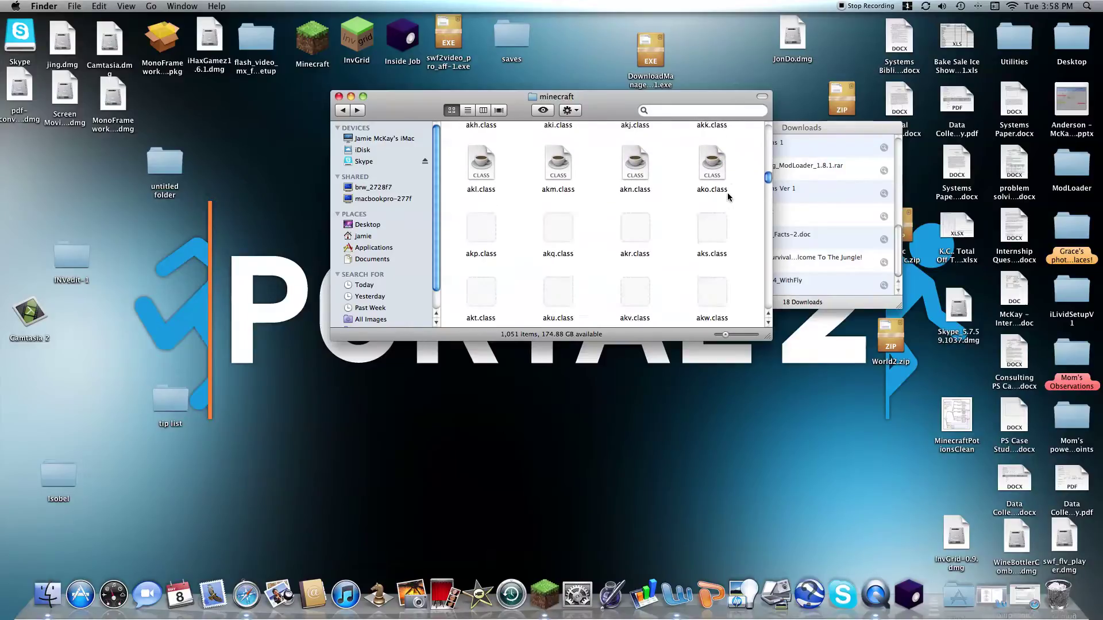
pyautogui.scroll(-3, 728, 197)
pyautogui.scroll(-3, 727, 197)
pyautogui.scroll(-3, 728, 197)
pyautogui.scroll(-3, 727, 197)
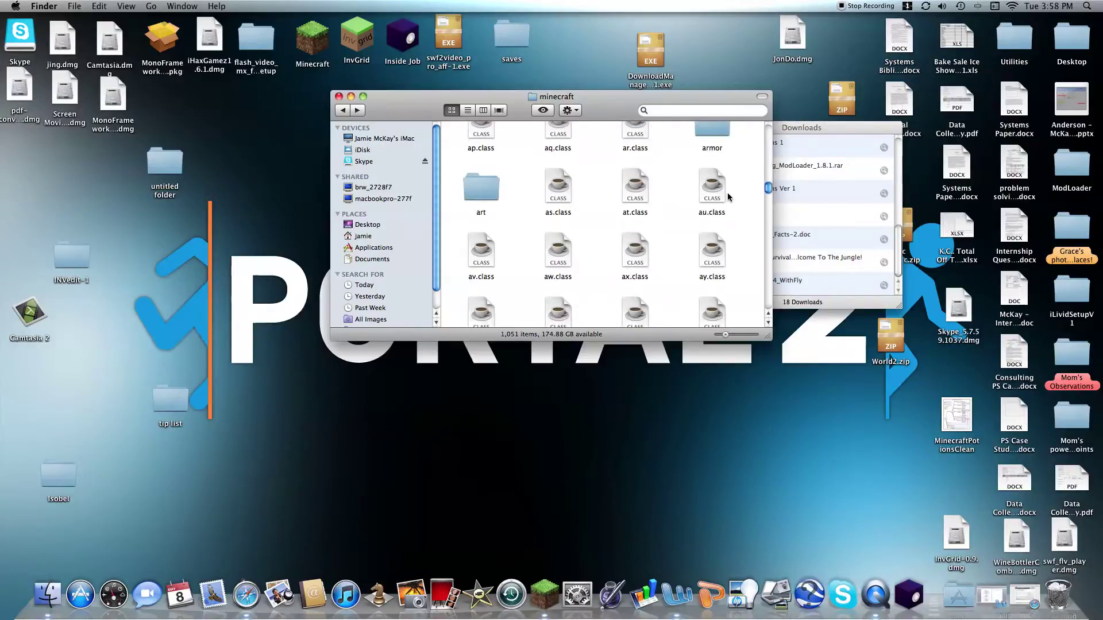
pyautogui.scroll(-3, 728, 197)
pyautogui.scroll(-3, 728, 197)
pyautogui.scroll(-3, 727, 197)
pyautogui.scroll(-3, 727, 197)
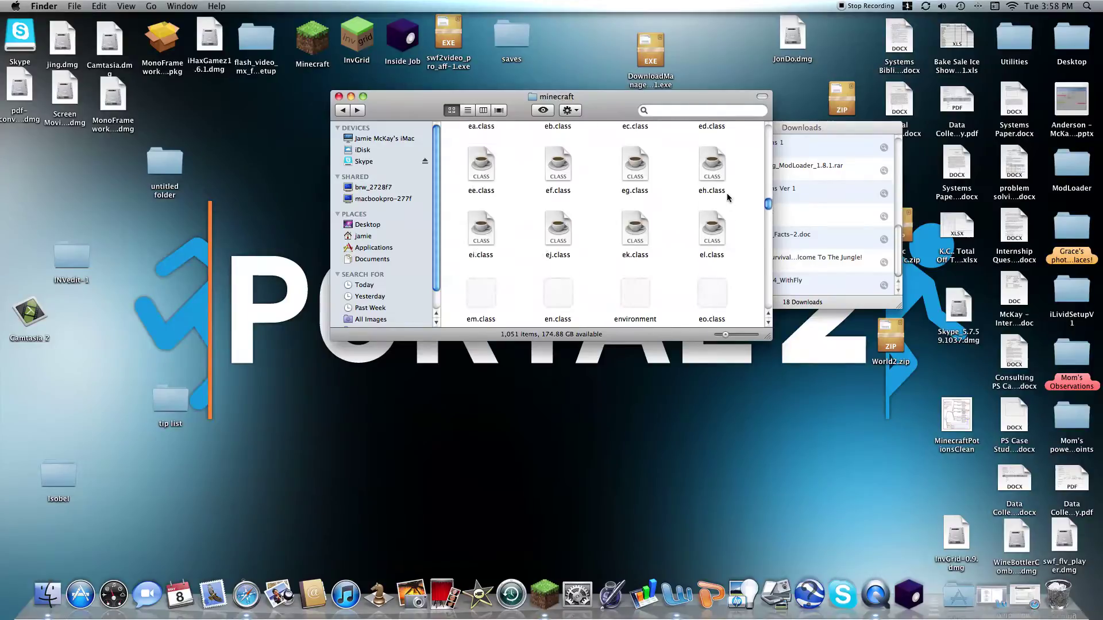
pyautogui.scroll(-3, 727, 198)
pyautogui.scroll(-3, 726, 197)
pyautogui.scroll(-3, 726, 198)
pyautogui.scroll(-3, 726, 198)
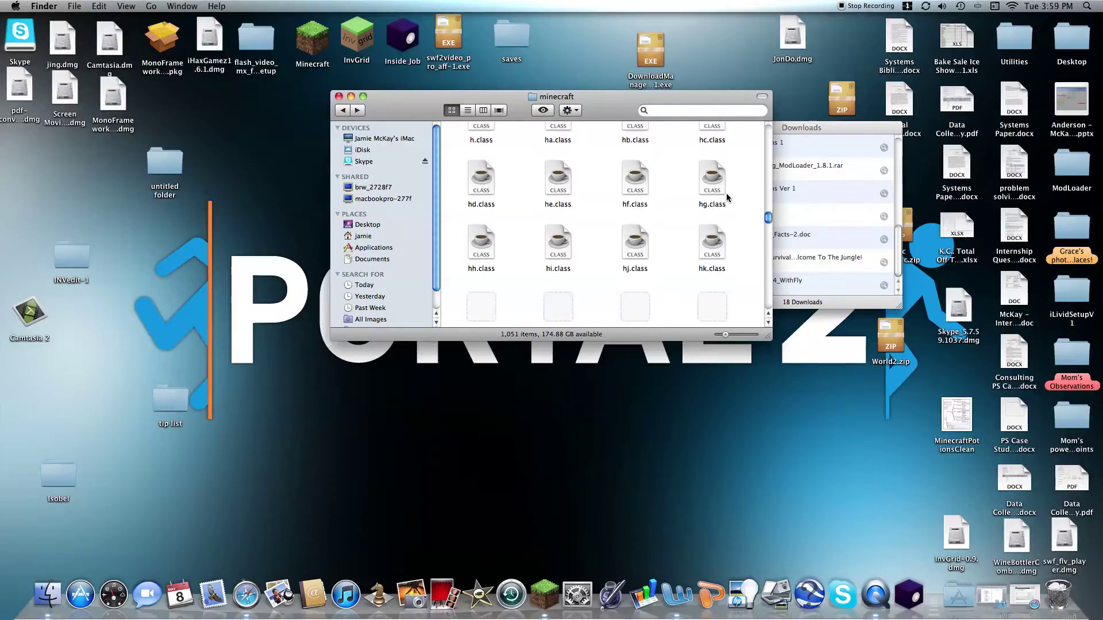
pyautogui.scroll(-3, 726, 197)
pyautogui.scroll(-3, 727, 193)
pyautogui.scroll(-3, 726, 193)
pyautogui.scroll(-3, 727, 193)
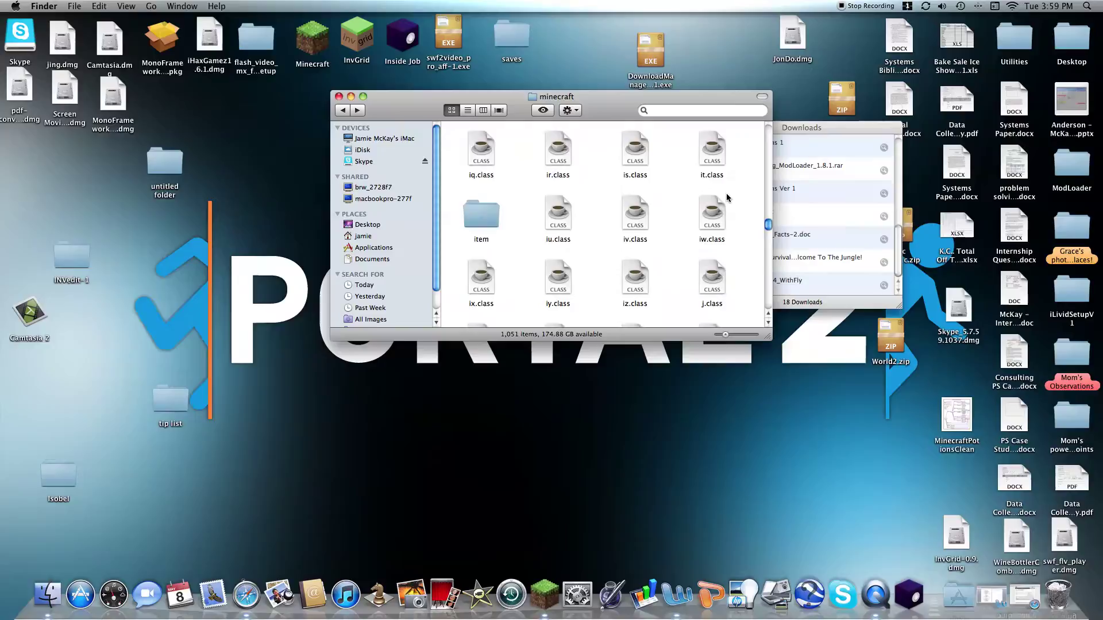
pyautogui.scroll(-3, 726, 193)
pyautogui.scroll(-3, 726, 194)
pyautogui.scroll(-3, 726, 194)
pyautogui.scroll(-3, 726, 194)
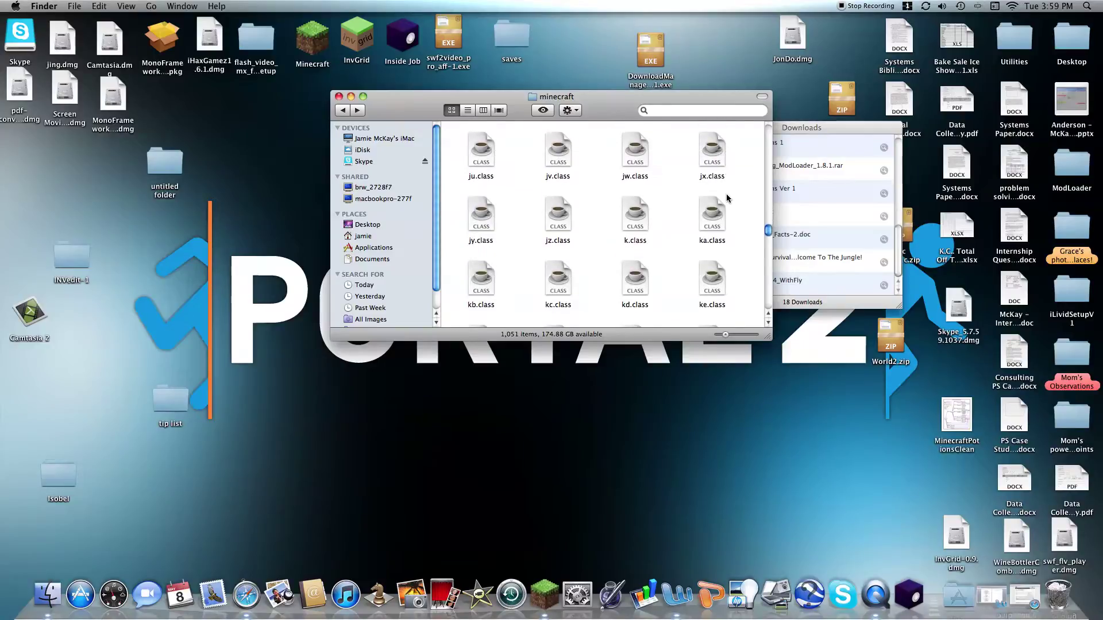
pyautogui.scroll(-3, 727, 194)
pyautogui.scroll(-3, 726, 194)
pyautogui.scroll(-3, 727, 194)
pyautogui.scroll(-3, 726, 194)
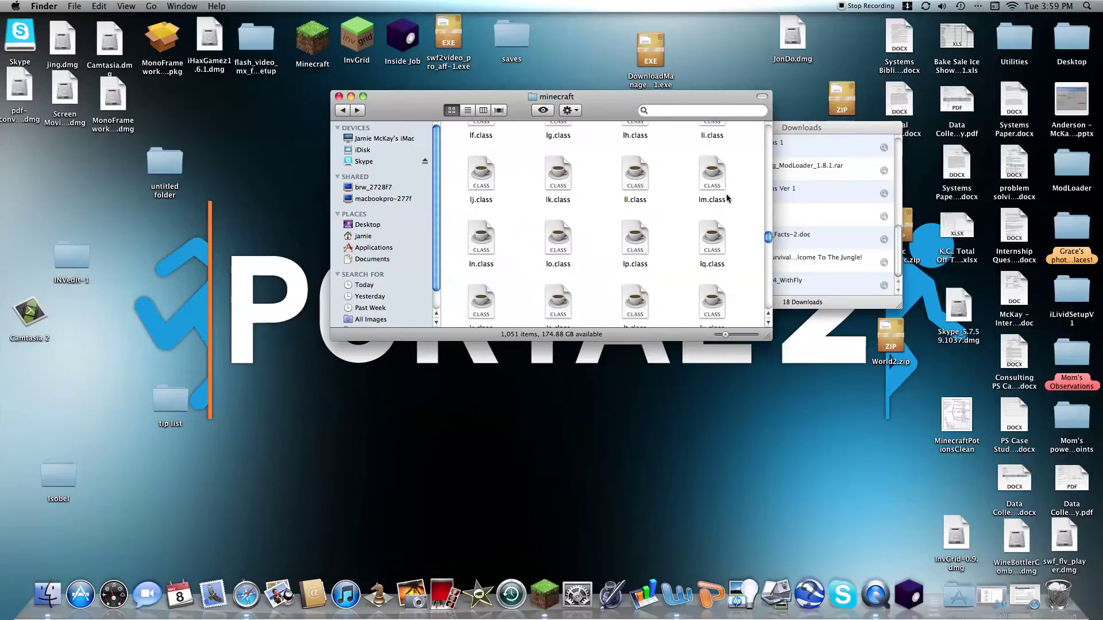
pyautogui.scroll(-3, 727, 194)
pyautogui.scroll(-1, 727, 193)
pyautogui.click(723, 193)
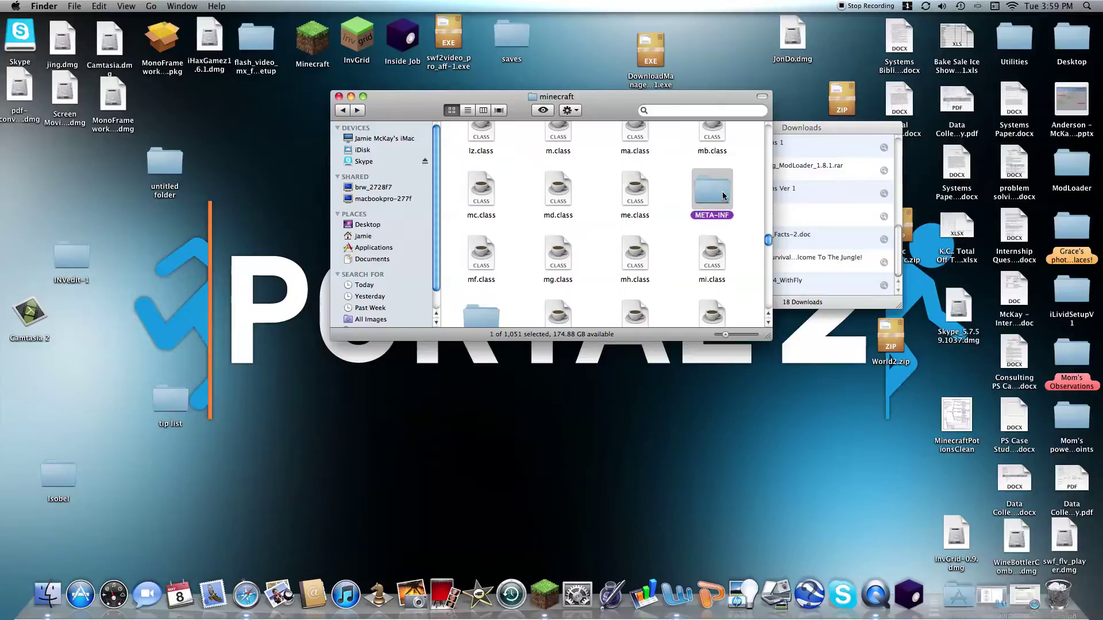
pyautogui.press('space')
pyautogui.press('space')
pyautogui.press('super+BackSpace')
# Run a file-name search within the minecraft folder, clear the search text, and return to bin
pyautogui.click(661, 112)
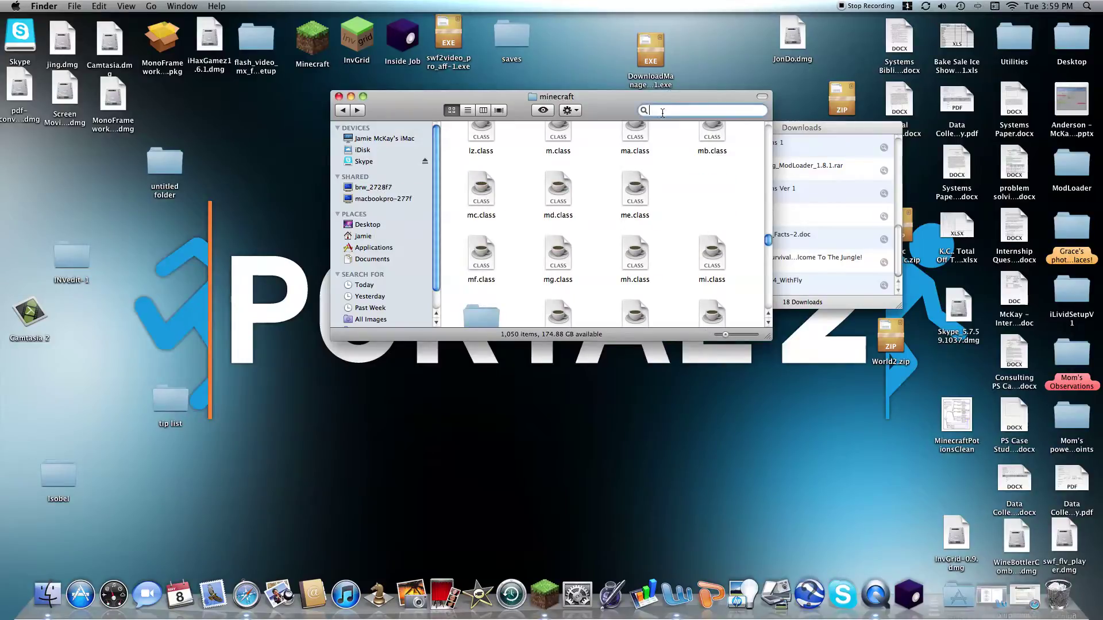
pyautogui.write('arch')
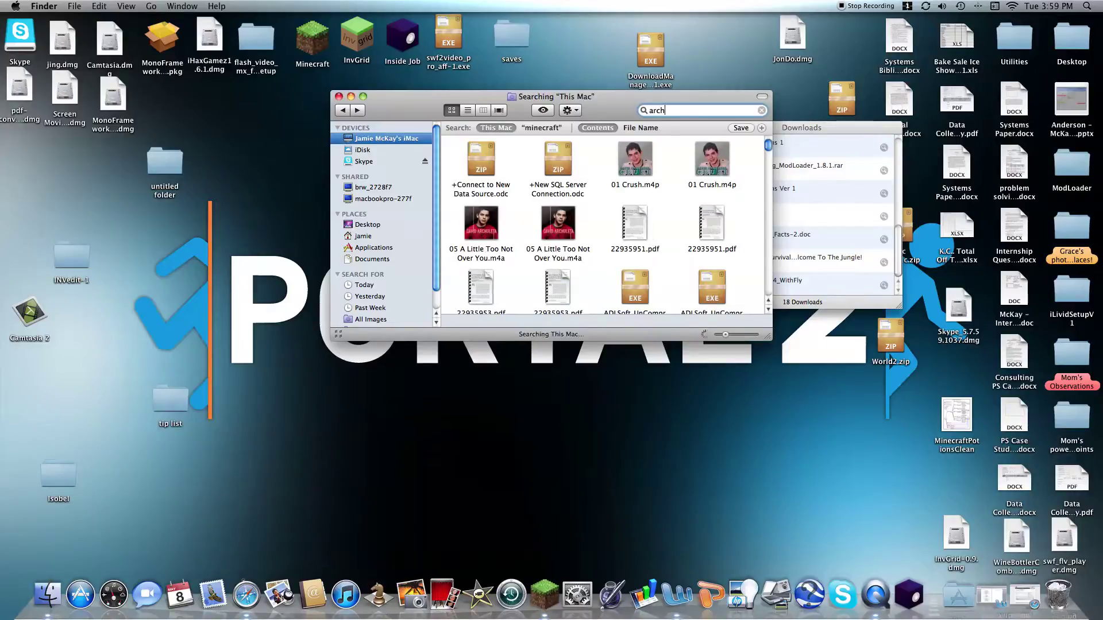
pyautogui.write('ive')
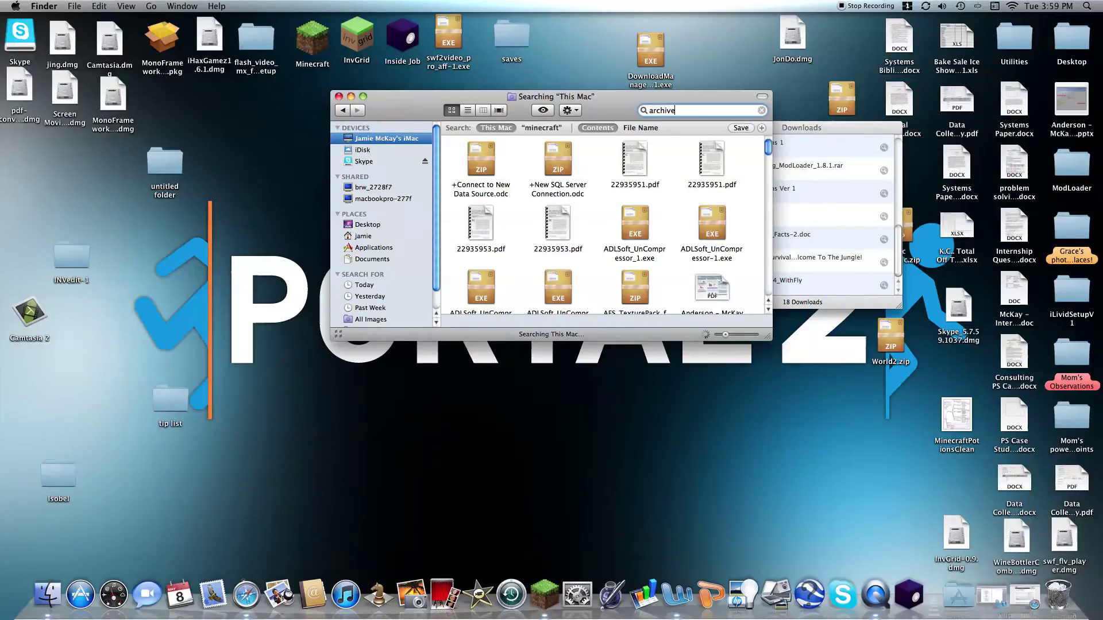
pyautogui.write('.')
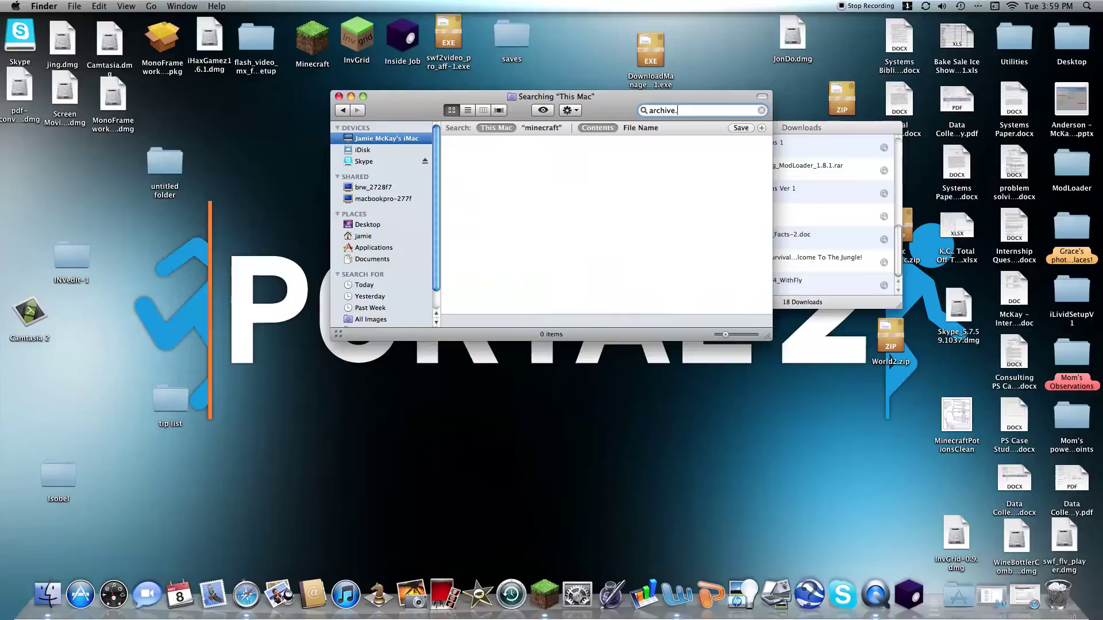
pyautogui.write('zip')
pyautogui.click(555, 128)
pyautogui.click(631, 129)
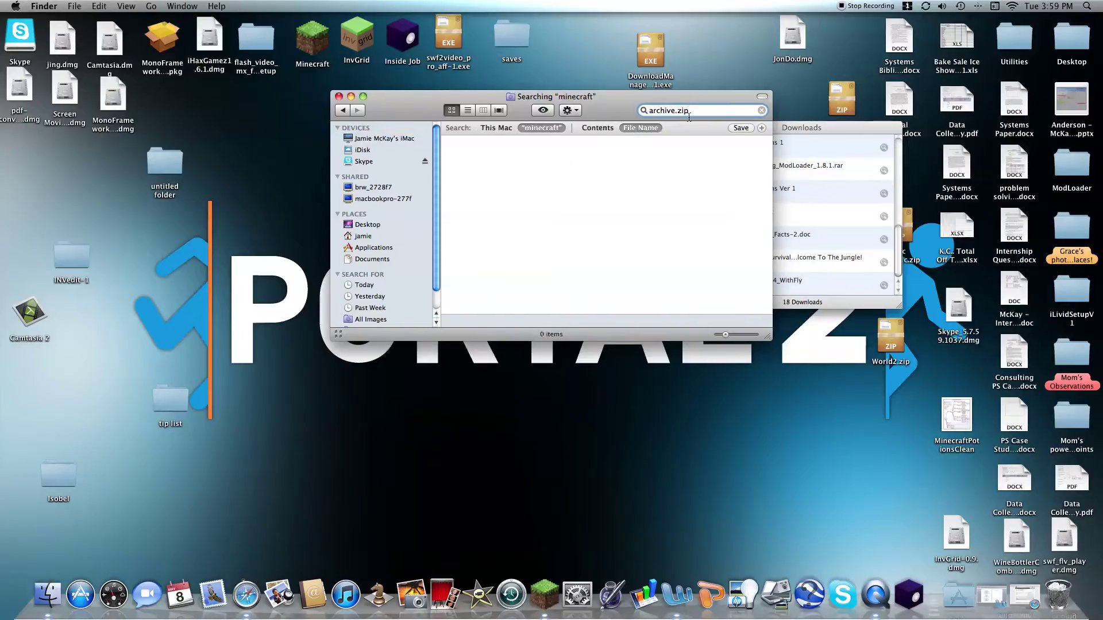
pyautogui.moveTo(689, 116); pyautogui.dragTo(643, 111)
pyautogui.write('M')
pyautogui.press('BackSpace')
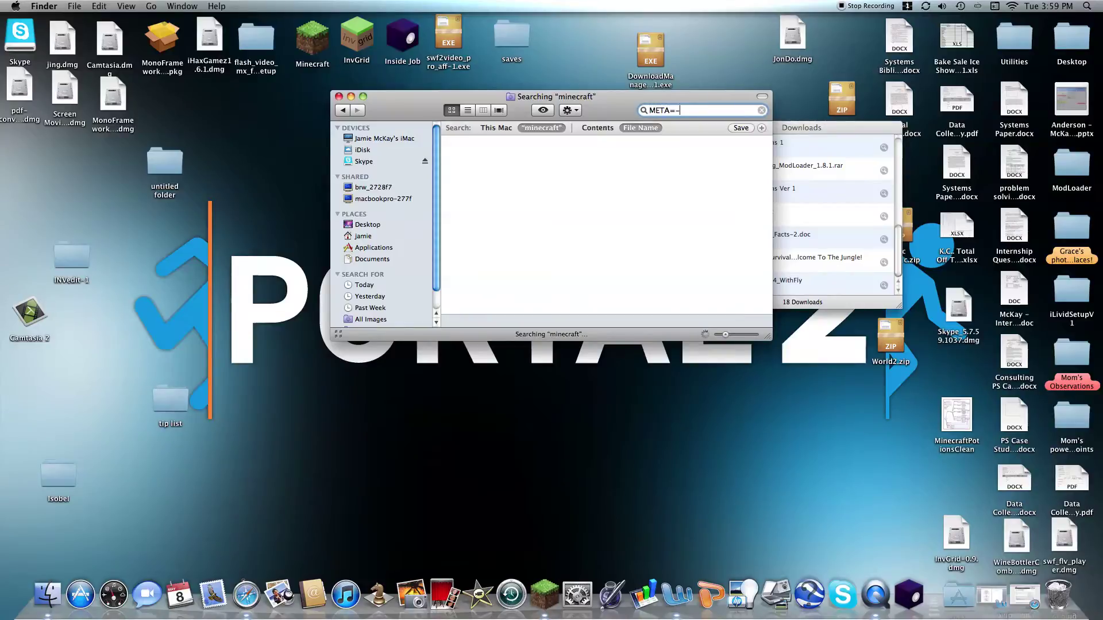
pyautogui.press('BackSpace')
pyautogui.press('BackSpace')
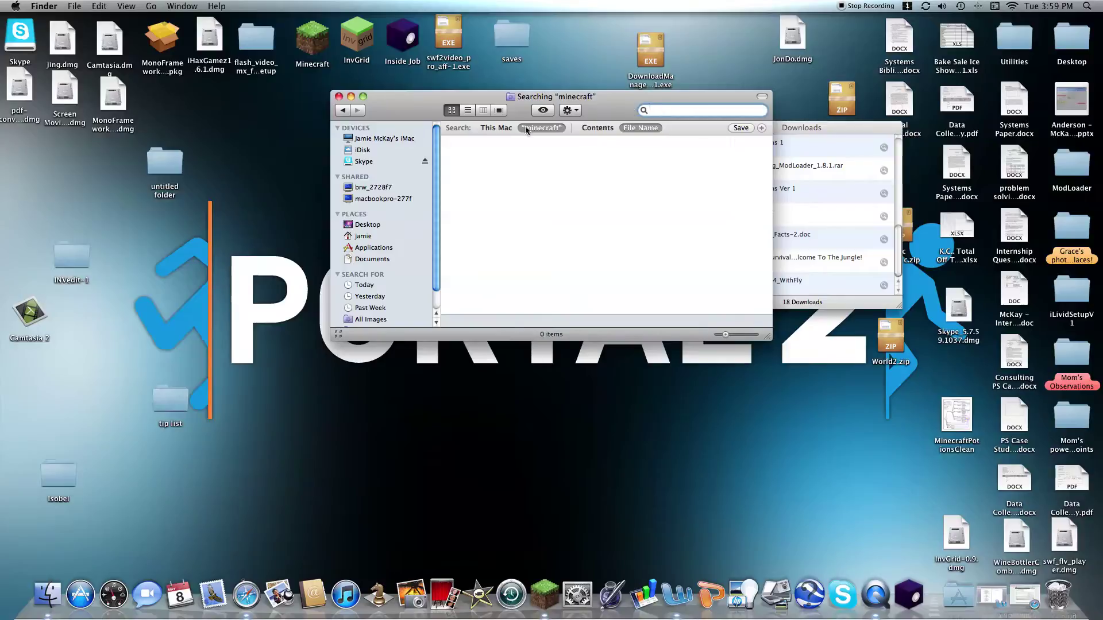
pyautogui.click(346, 111)
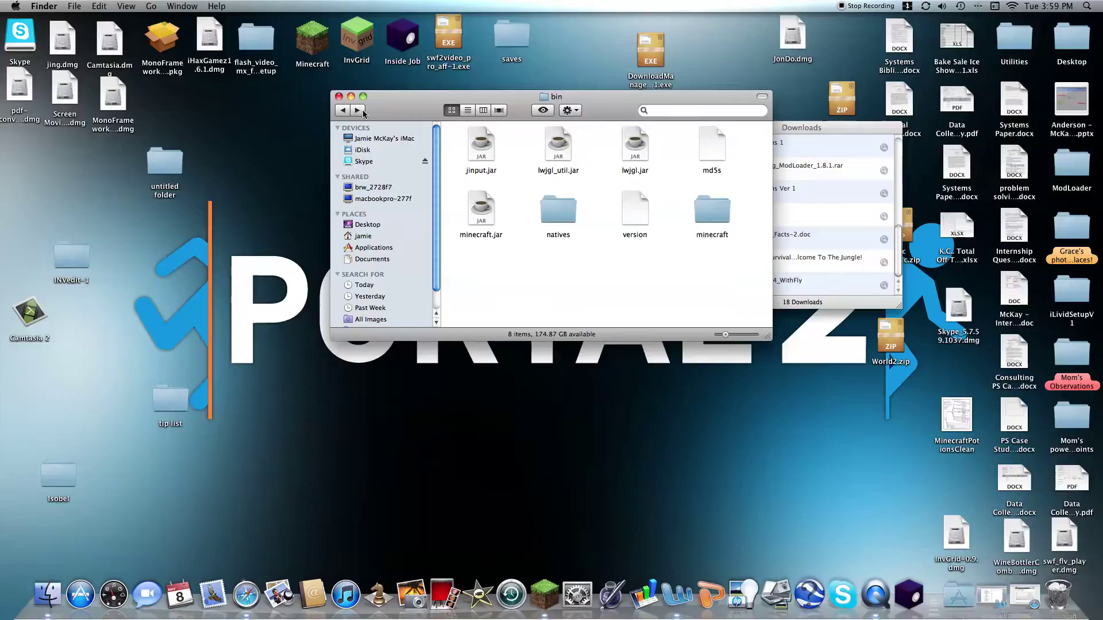
# Open the extracted minecraft folder from the bin window's path bar
pyautogui.click(361, 110)
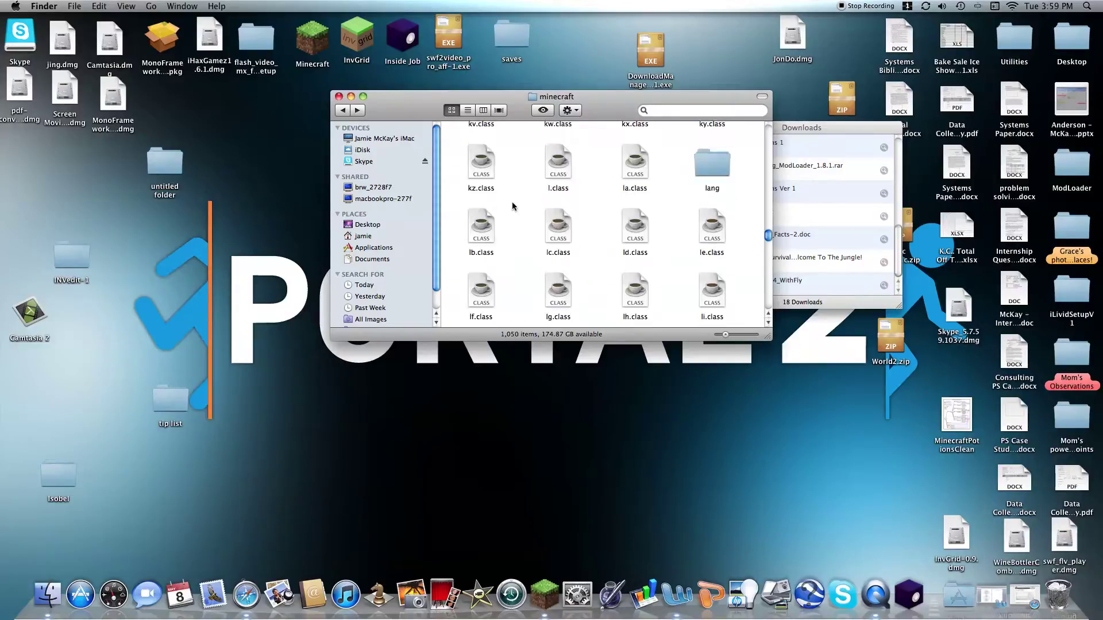
pyautogui.scroll(10, 512, 202)
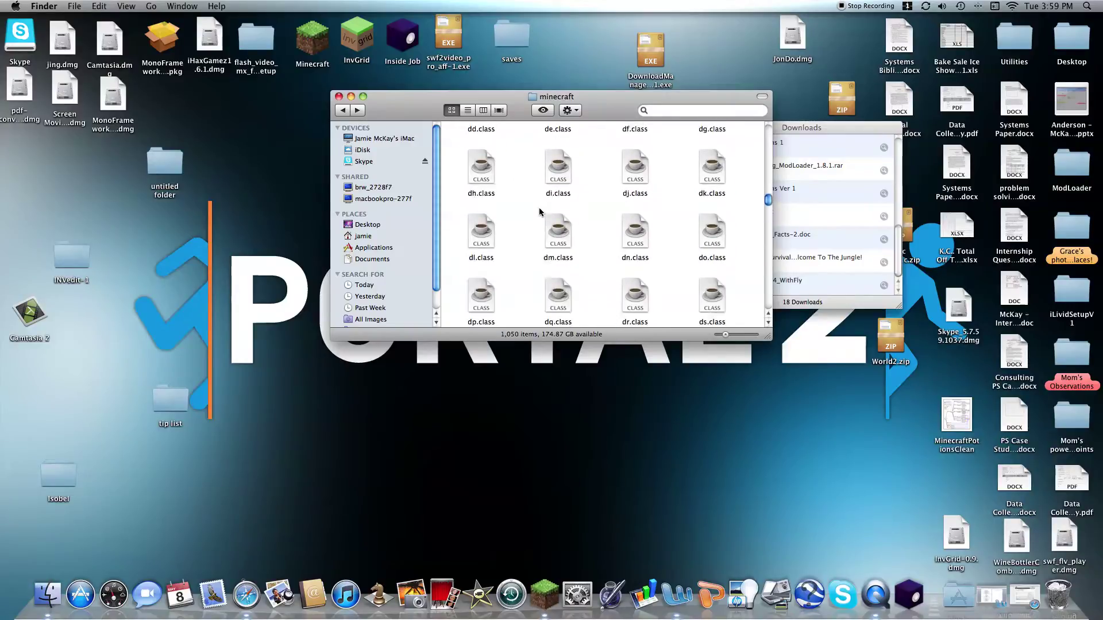
pyautogui.scroll(5, 540, 211)
pyautogui.scroll(5, 539, 211)
pyautogui.scroll(5, 540, 211)
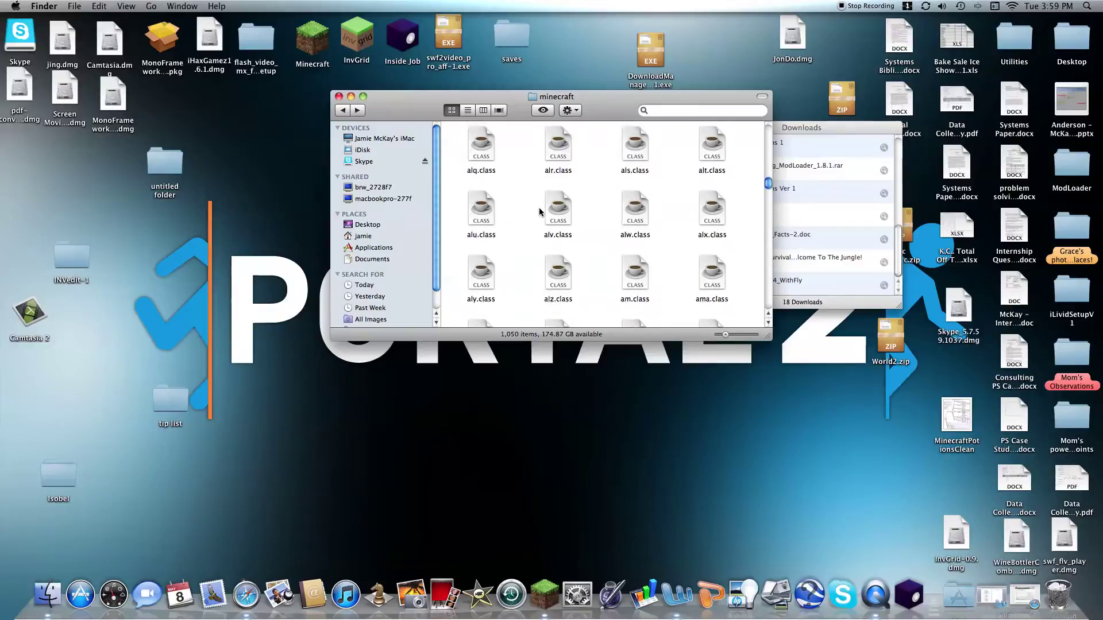
pyautogui.scroll(5, 540, 211)
pyautogui.scroll(-2, 539, 210)
pyautogui.scroll(-2, 539, 211)
pyautogui.scroll(-2, 540, 211)
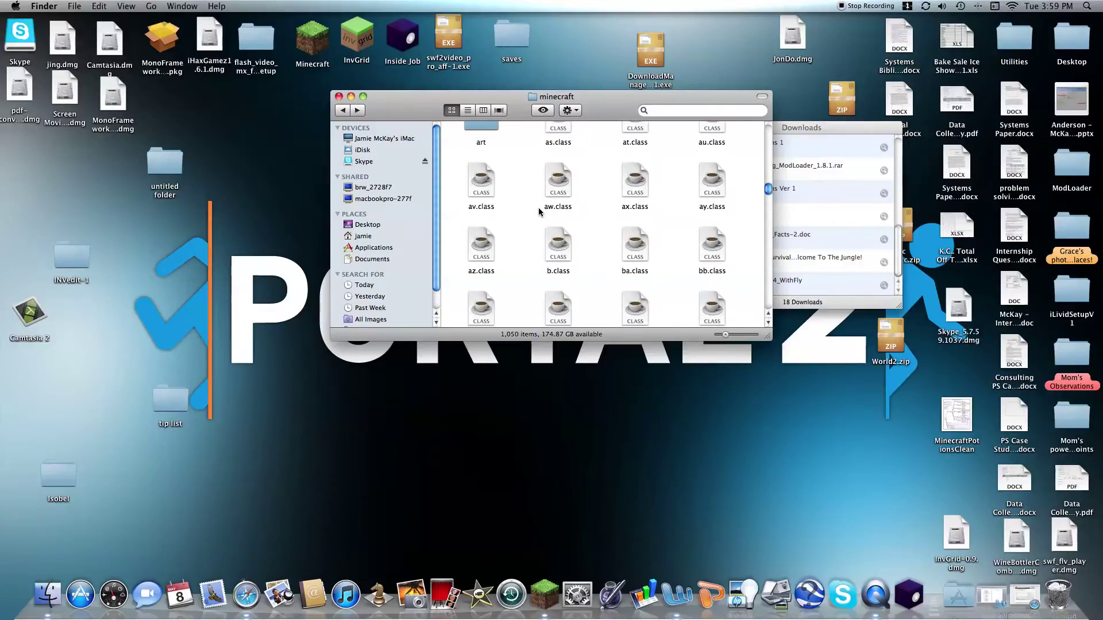
pyautogui.scroll(-2, 539, 210)
pyautogui.scroll(2, 540, 211)
# Start a Finder name search for 'Archive'
pyautogui.click(716, 109)
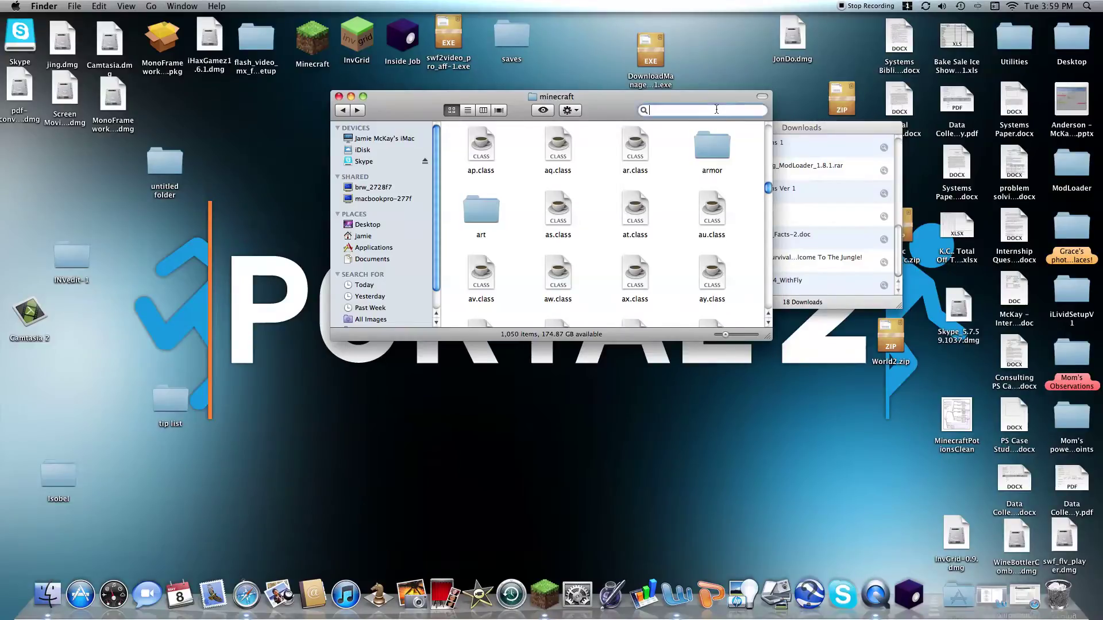
pyautogui.write('Arc')
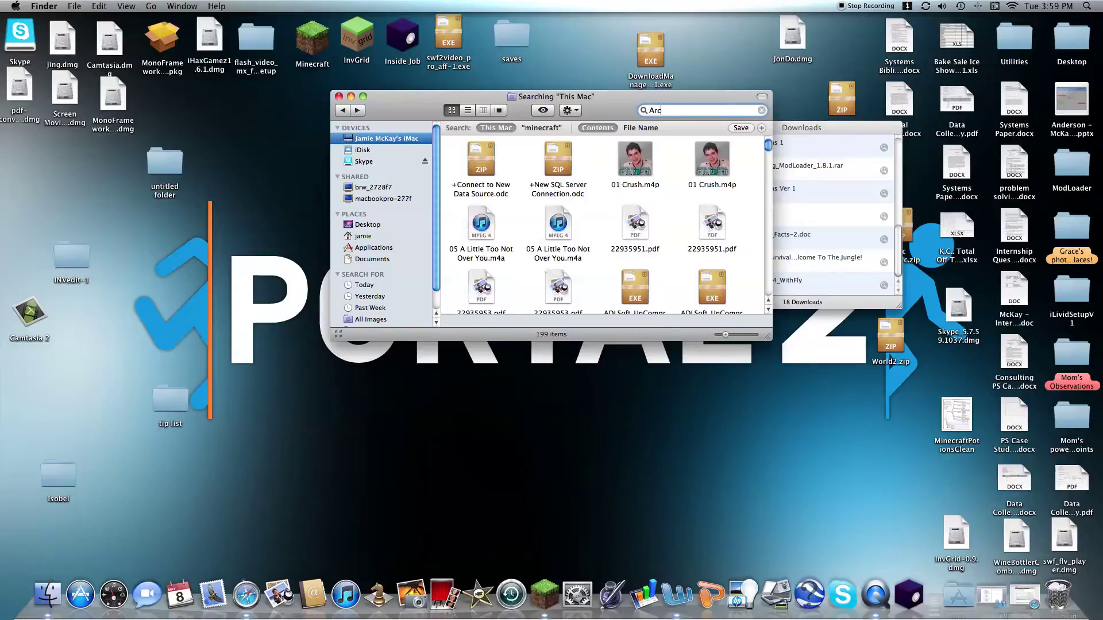
pyautogui.write('hi')
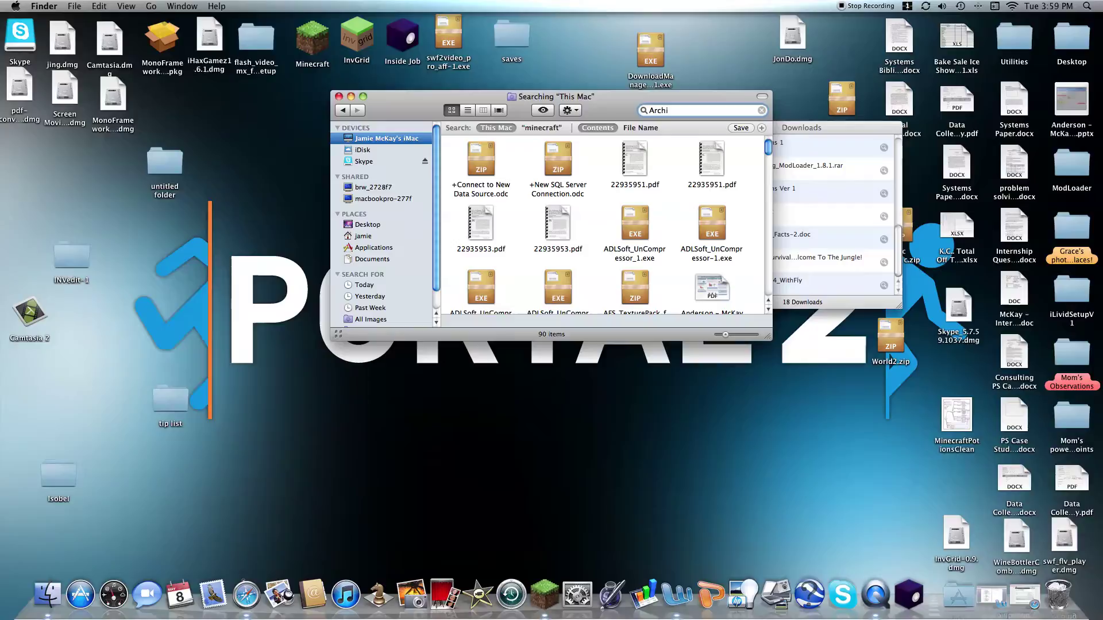
pyautogui.write('ve')
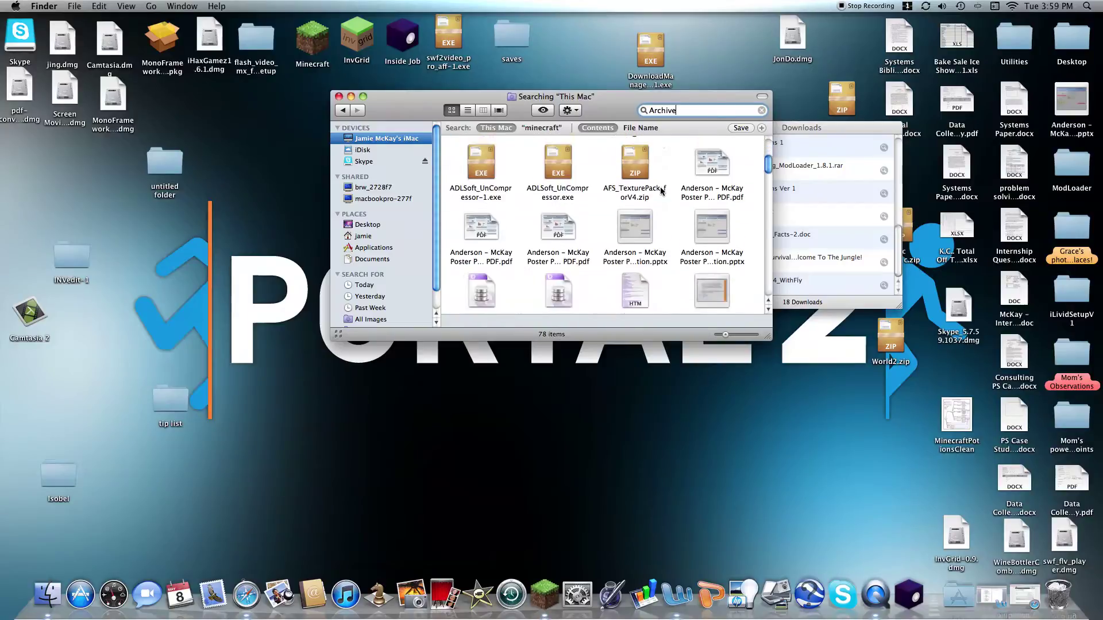
pyautogui.scroll(-2, 660, 190)
pyautogui.scroll(-2, 661, 189)
pyautogui.scroll(-2, 660, 189)
pyautogui.scroll(-2, 660, 189)
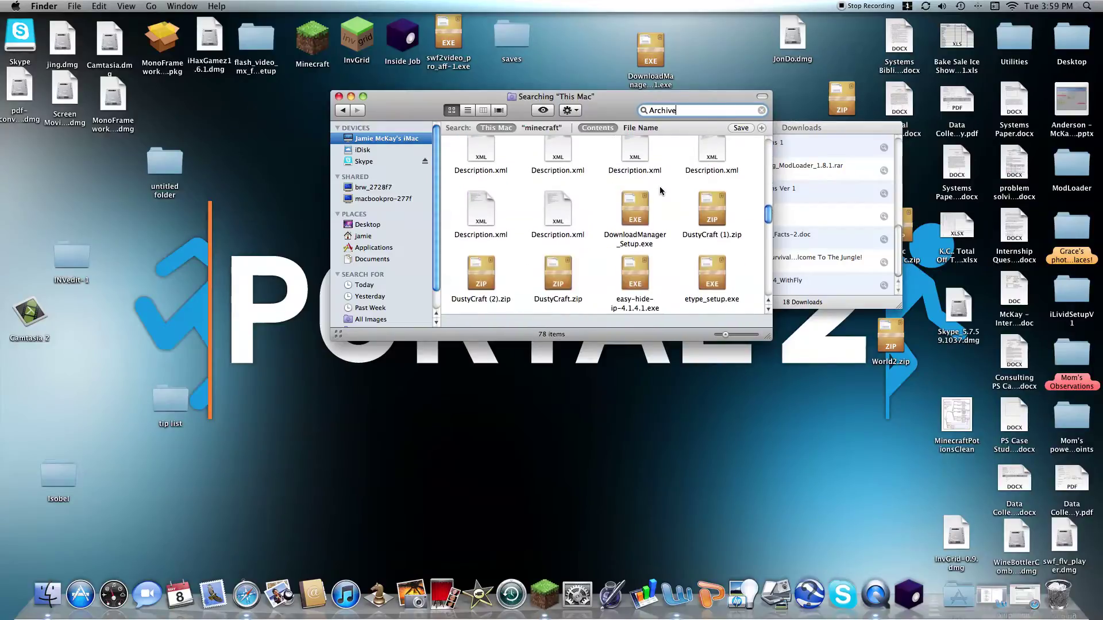
pyautogui.scroll(-1, 660, 186)
pyautogui.scroll(-2, 658, 187)
pyautogui.scroll(-1, 659, 186)
pyautogui.scroll(-2, 658, 186)
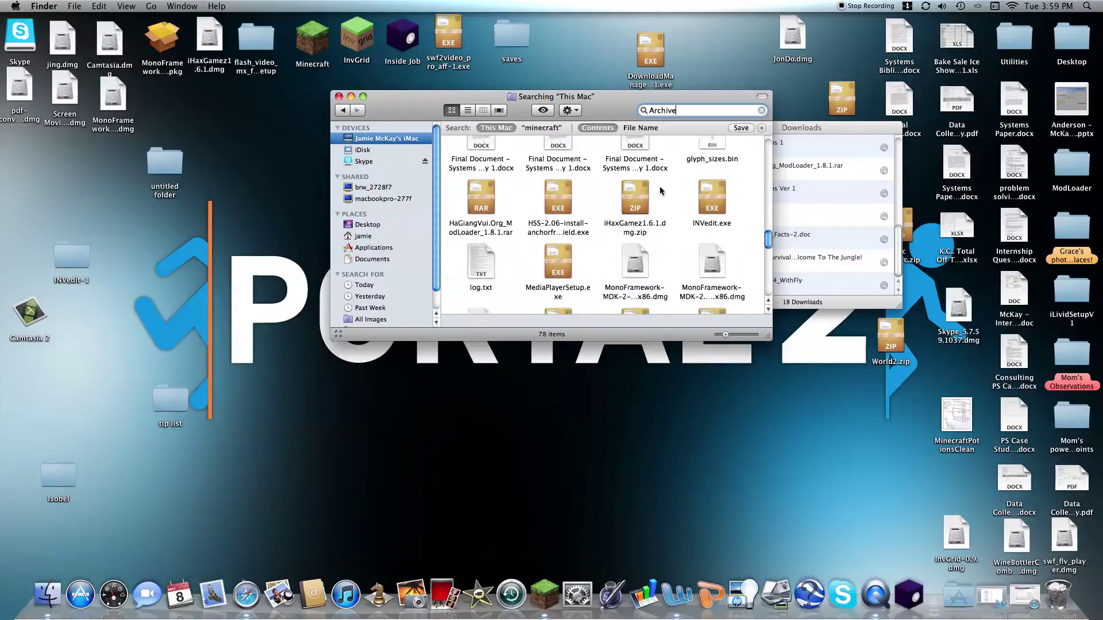
pyautogui.scroll(-1, 660, 187)
pyautogui.scroll(-3, 659, 187)
pyautogui.scroll(-2, 659, 186)
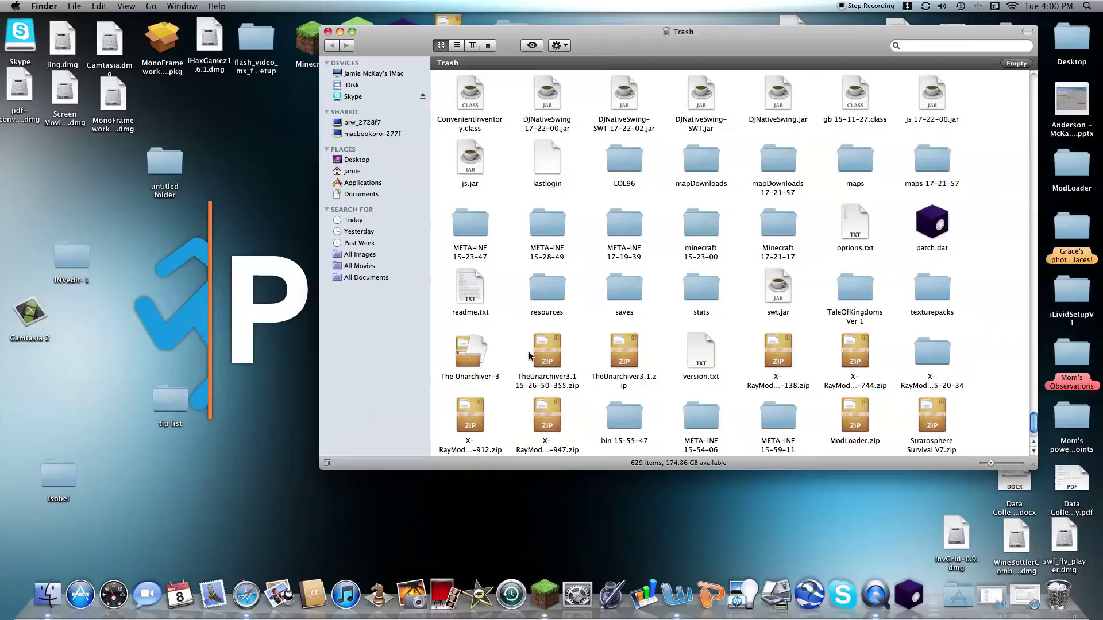
pyautogui.scroll(5, 528, 355)
pyautogui.scroll(-5, 530, 354)
pyautogui.scroll(1, 532, 354)
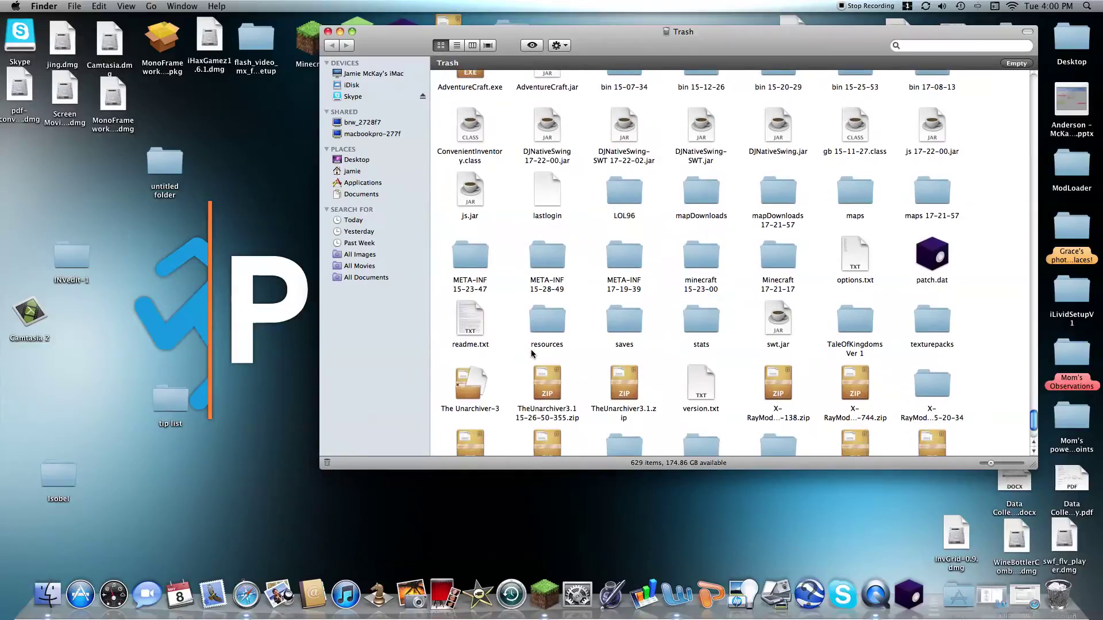
pyautogui.scroll(3, 802, 215)
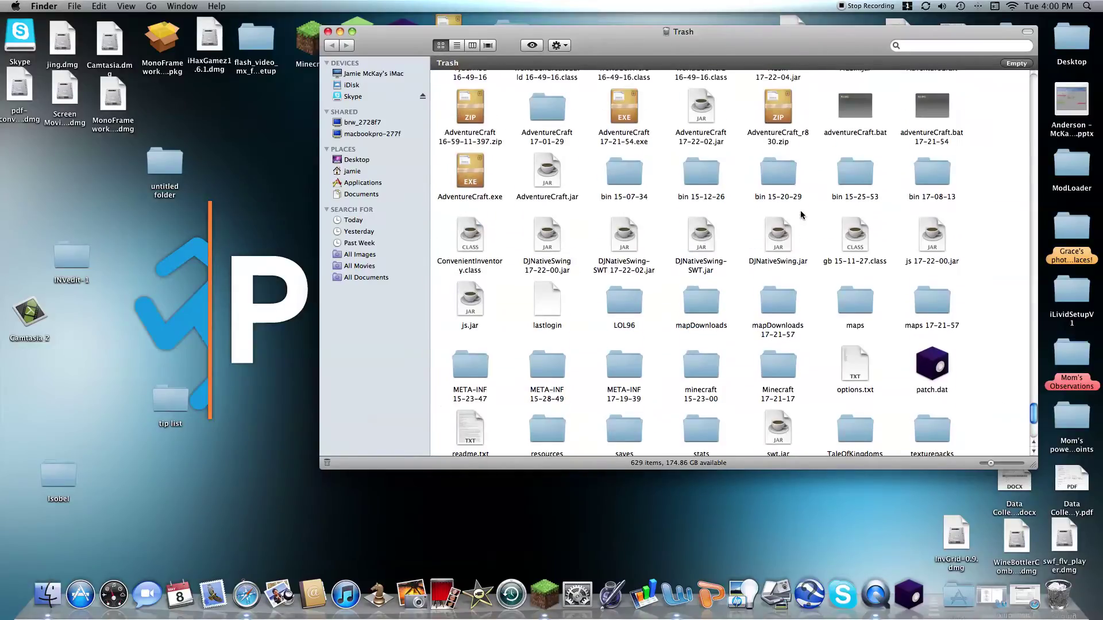
pyautogui.scroll(2, 801, 215)
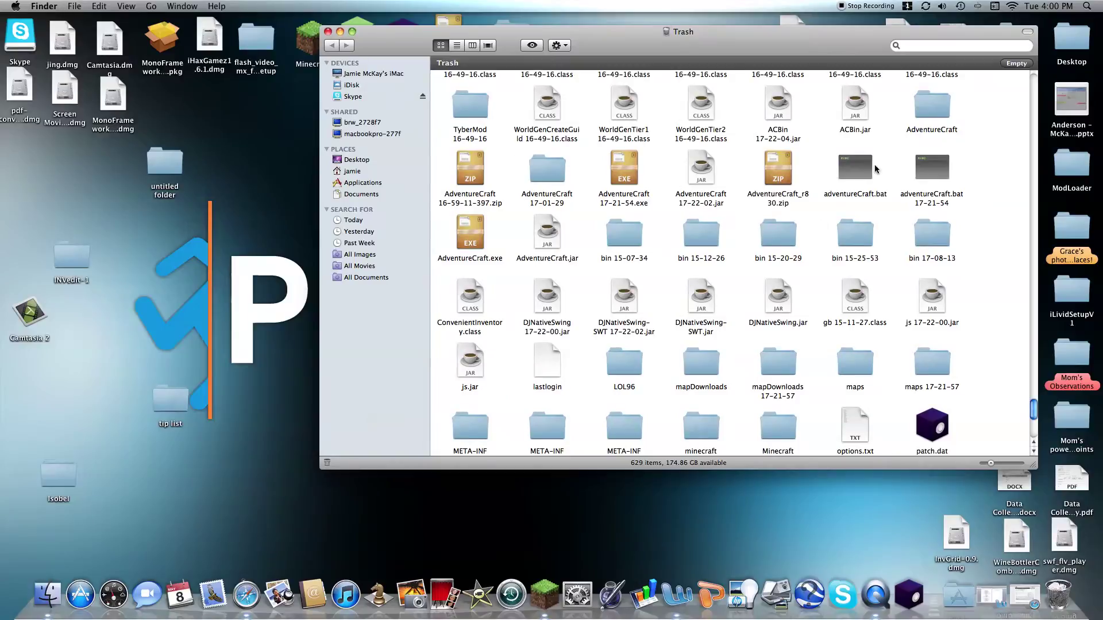
pyautogui.scroll(-5, 885, 161)
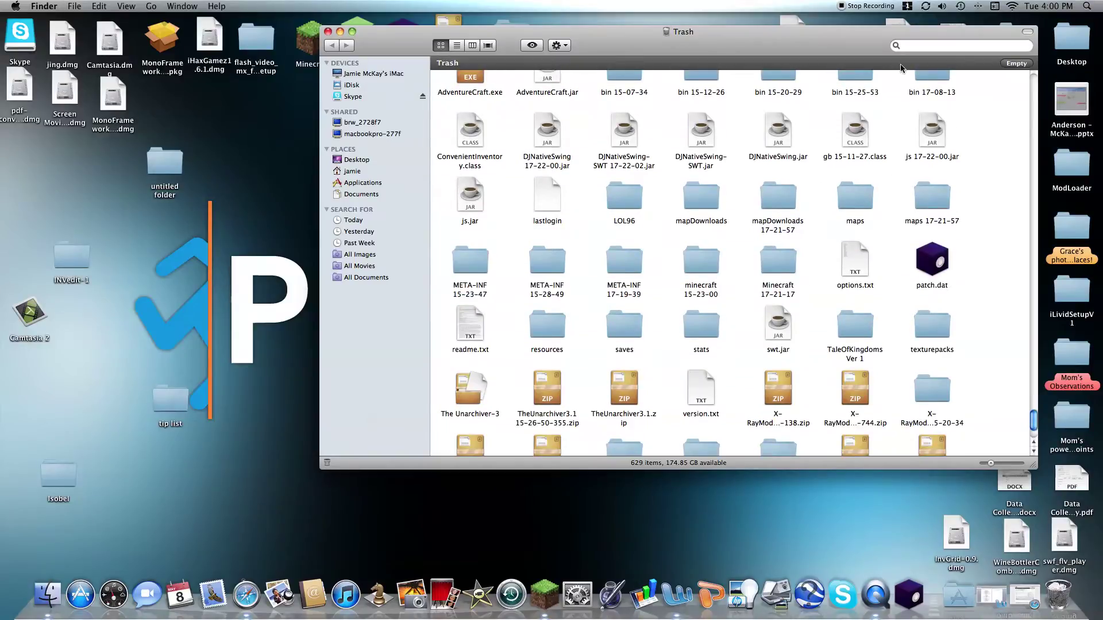
pyautogui.scroll(-3, 896, 152)
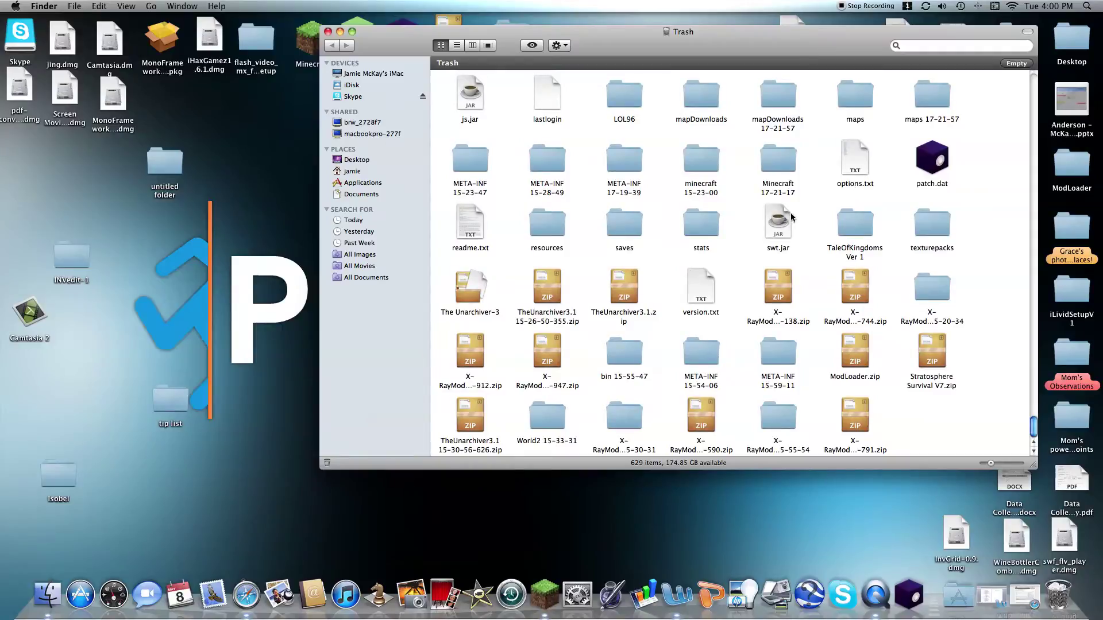
pyautogui.scroll(2, 631, 261)
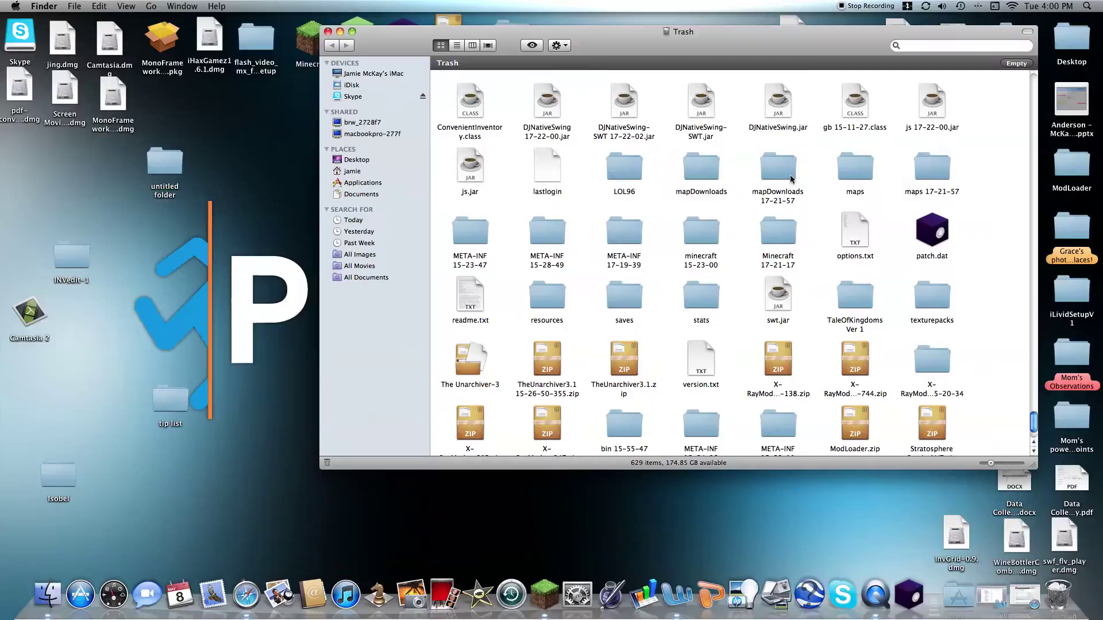
pyautogui.scroll(1, 790, 177)
pyautogui.scroll(2, 791, 174)
pyautogui.scroll(1, 790, 174)
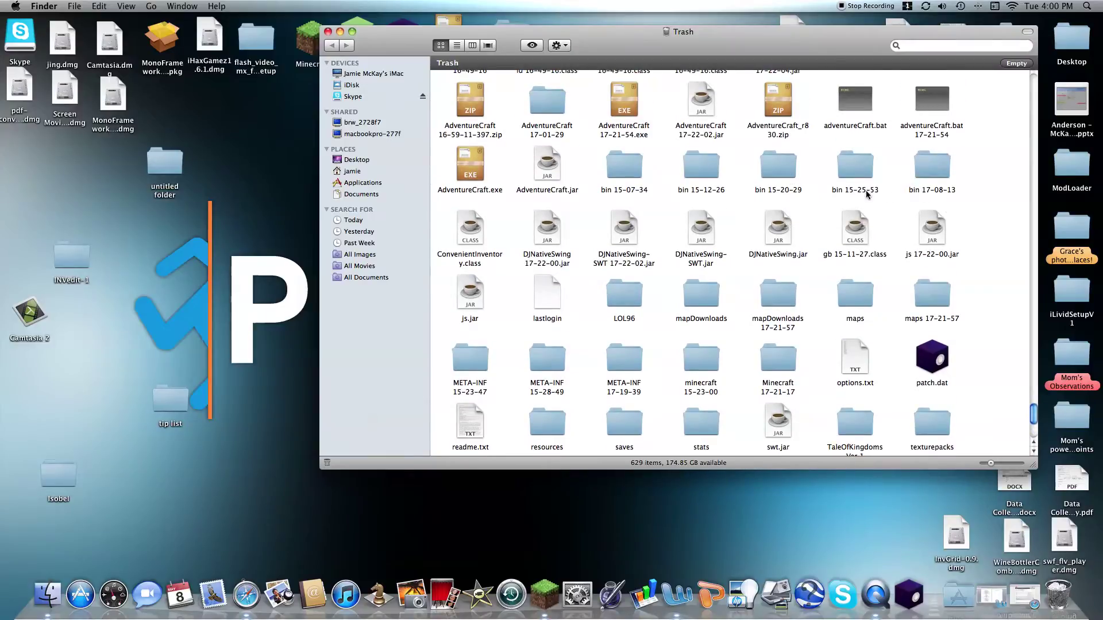
# Inspect the trashed bin folders 17-08-13, 15-25-53, 15-20-29 and 15-12-26
pyautogui.doubleClick(919, 177)
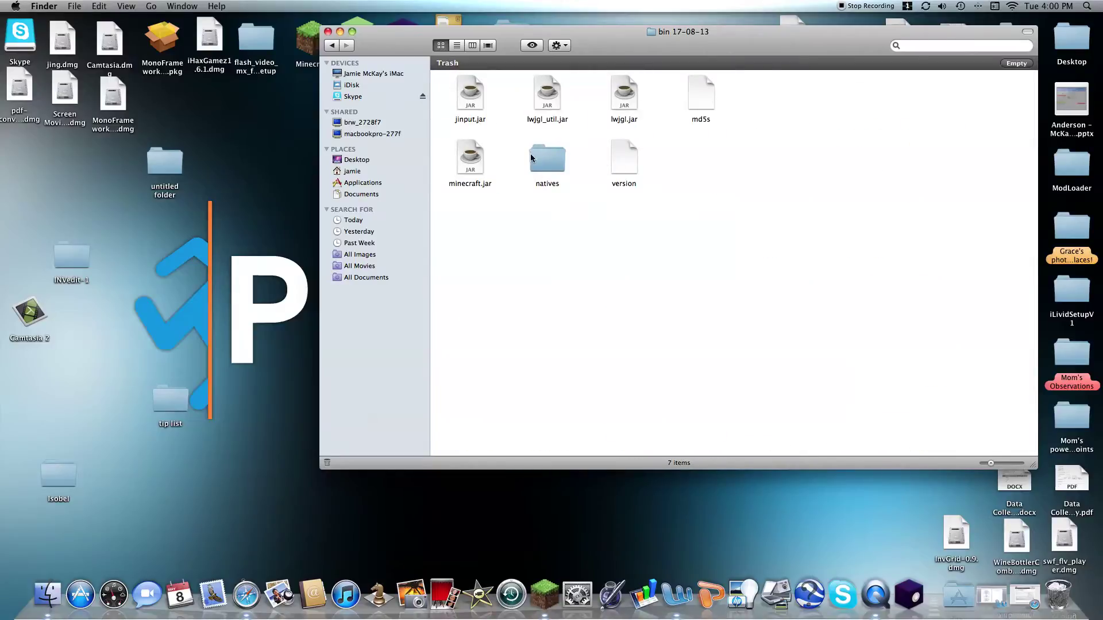
pyautogui.click(331, 45)
pyautogui.doubleClick(857, 174)
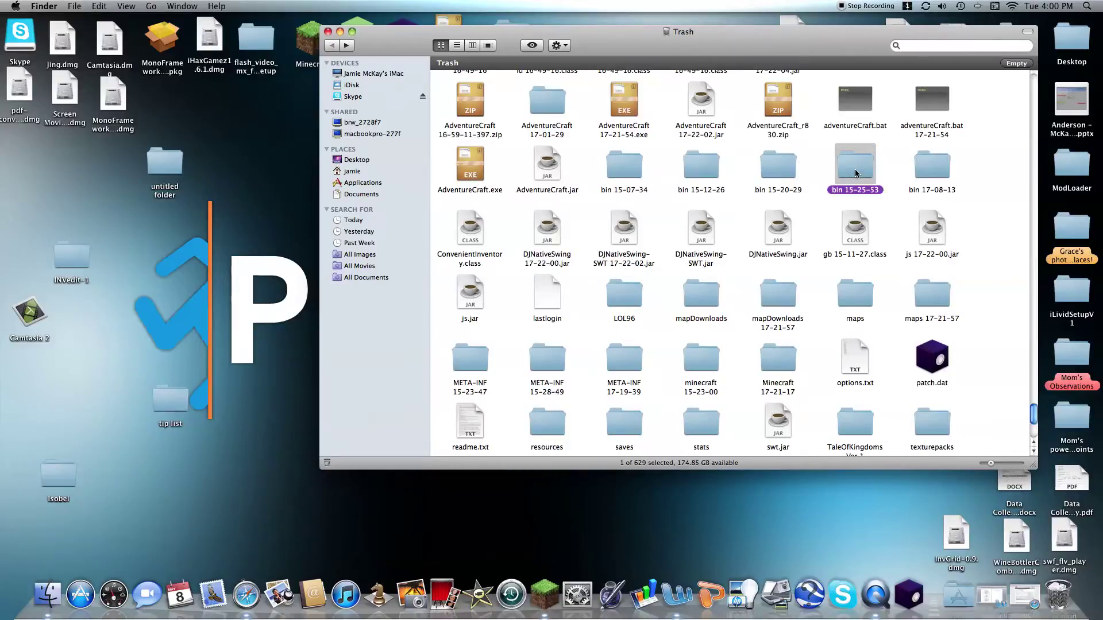
pyautogui.click(331, 44)
pyautogui.click(767, 164)
pyautogui.doubleClick(766, 164)
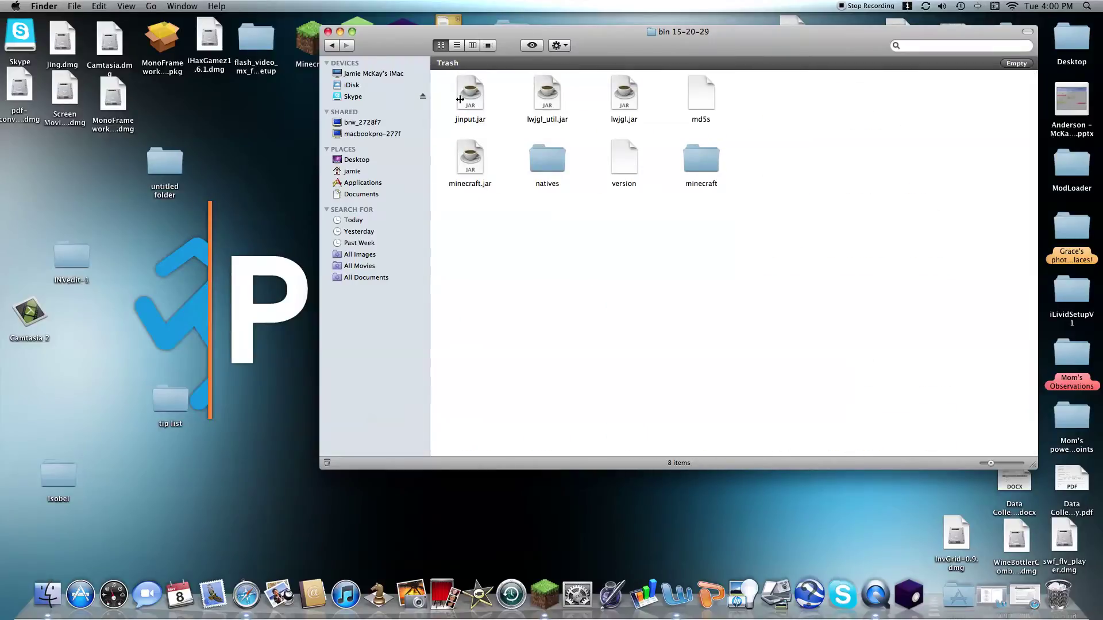
pyautogui.click(332, 45)
pyautogui.click(682, 169)
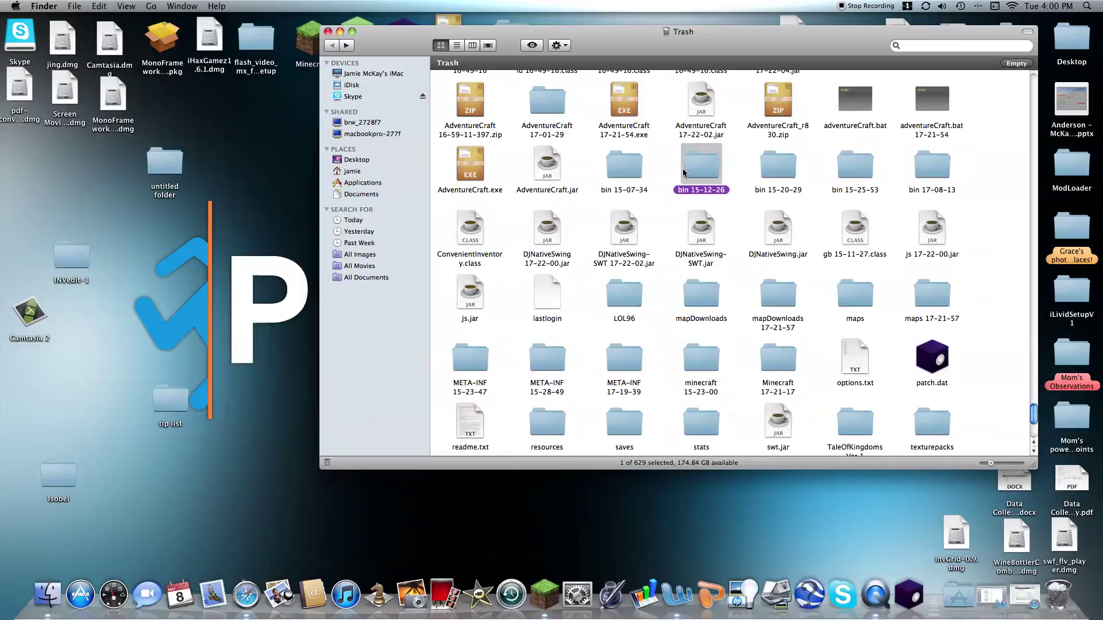
pyautogui.doubleClick(682, 169)
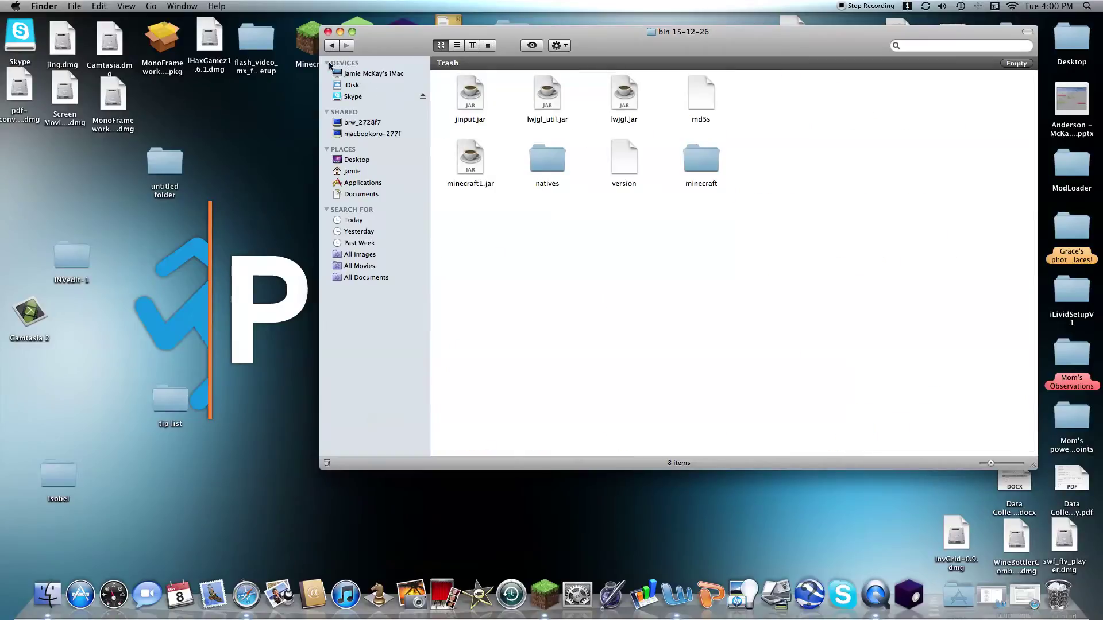
pyautogui.click(332, 45)
# Drag minecraft.jar from bin 15-07-34 onto the desktop and close the Trash window
pyautogui.click(617, 167)
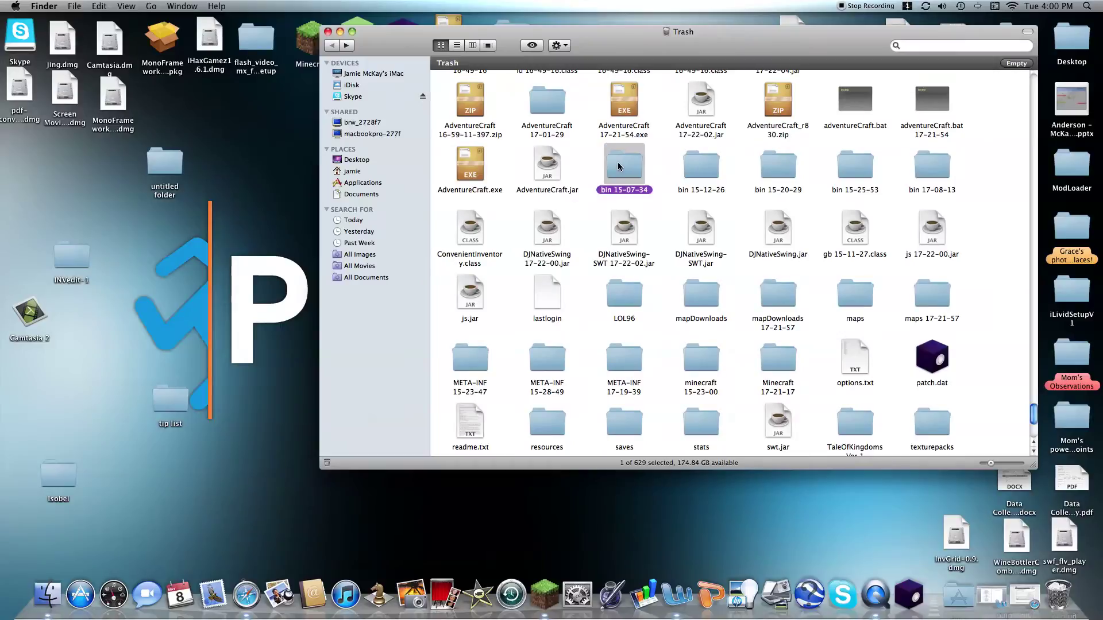
pyautogui.doubleClick(619, 169)
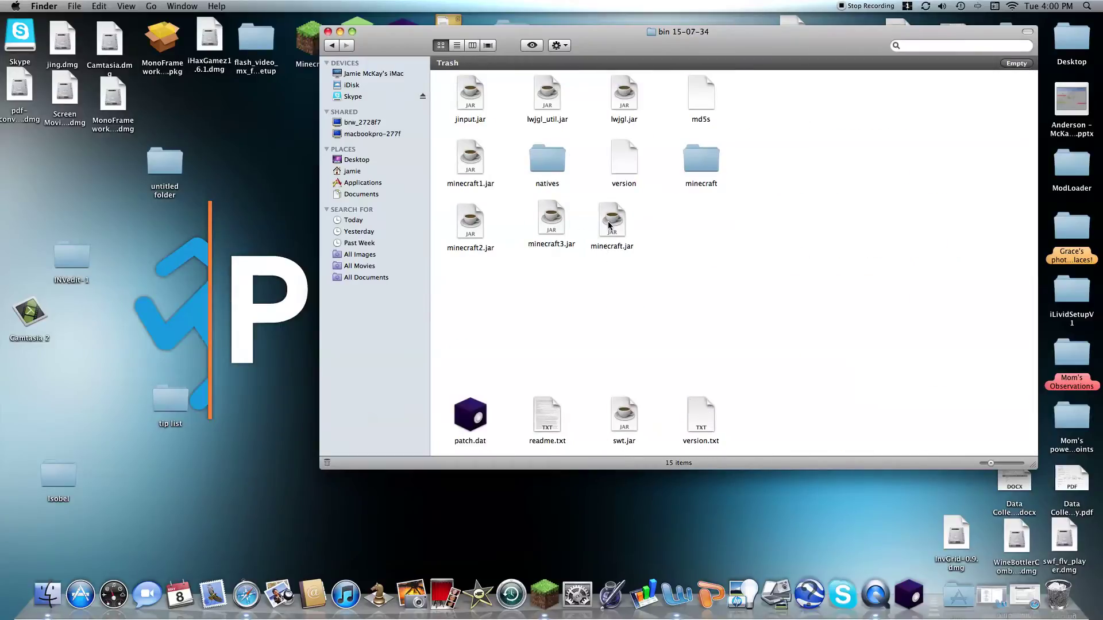
pyautogui.moveTo(609, 226); pyautogui.dragTo(588, 498)
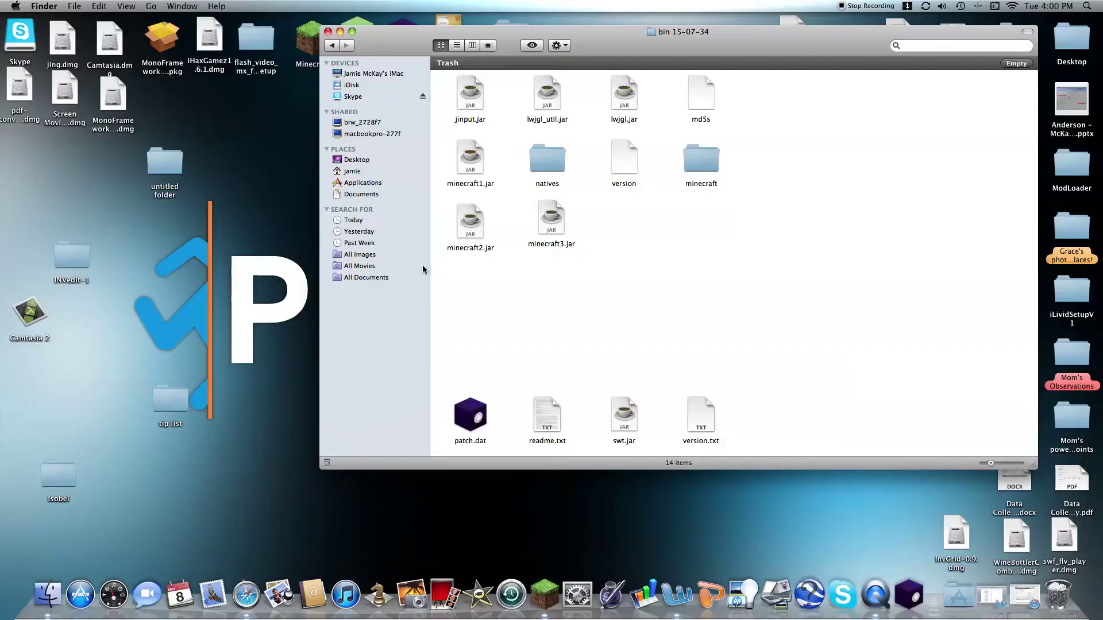
pyautogui.click(331, 33)
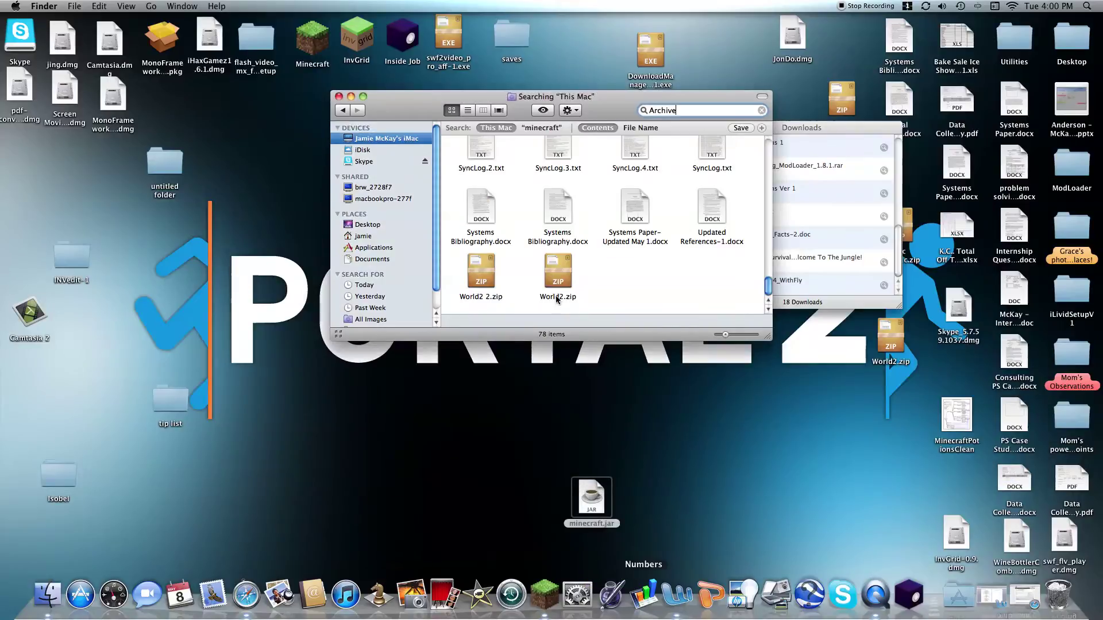
# Rename the existing minecraft.jar in bin to minecraft1.jar
pyautogui.click(341, 109)
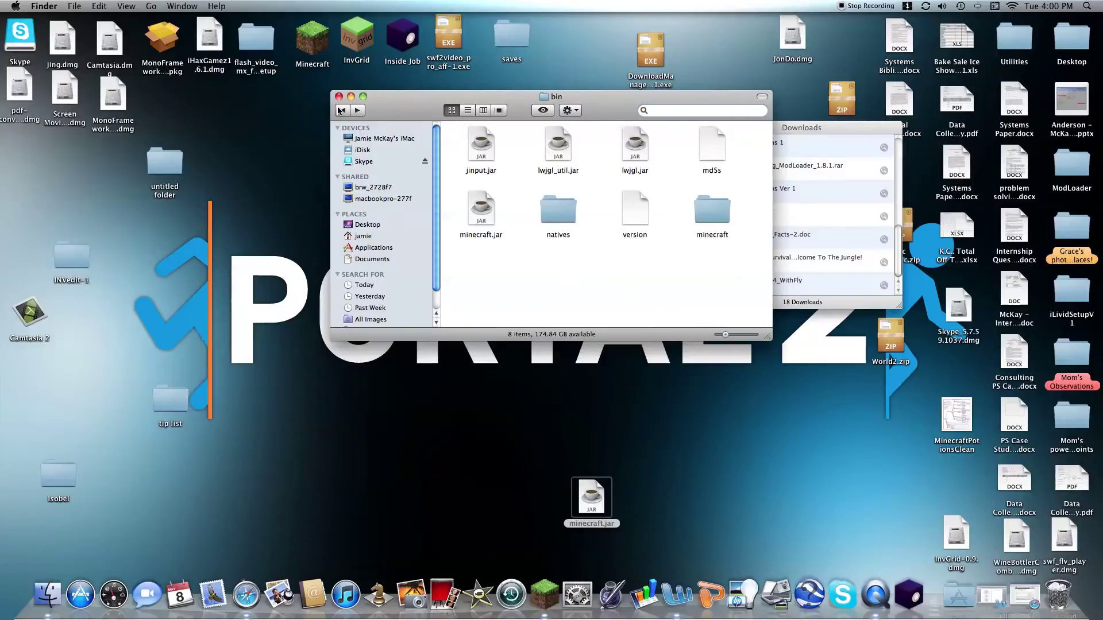
pyautogui.moveTo(584, 502); pyautogui.dragTo(571, 480)
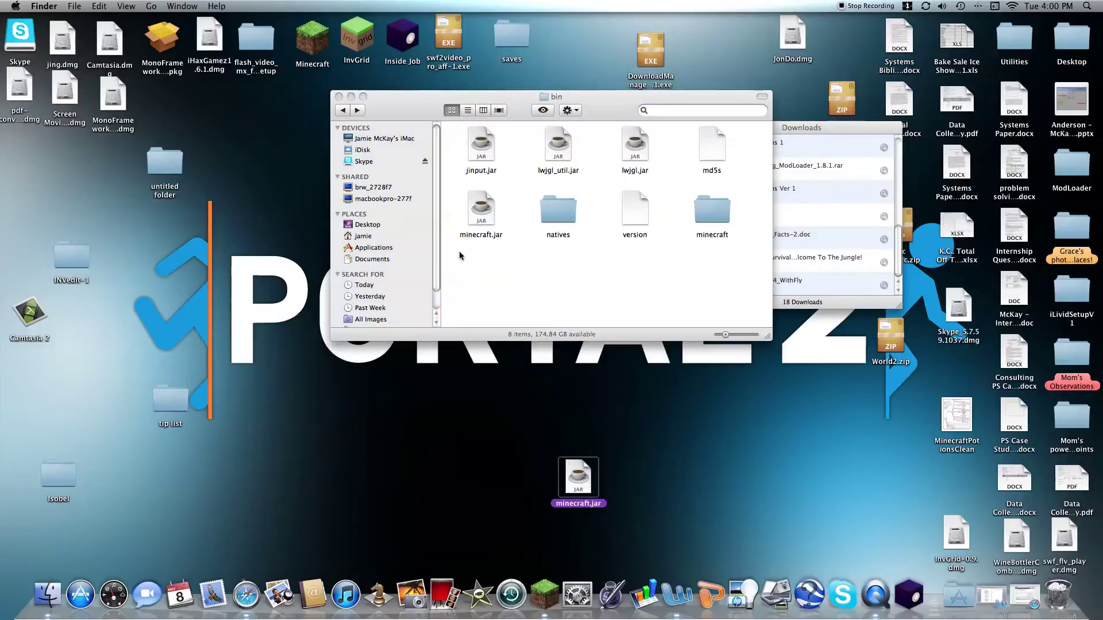
pyautogui.click(475, 224)
pyautogui.press('Return')
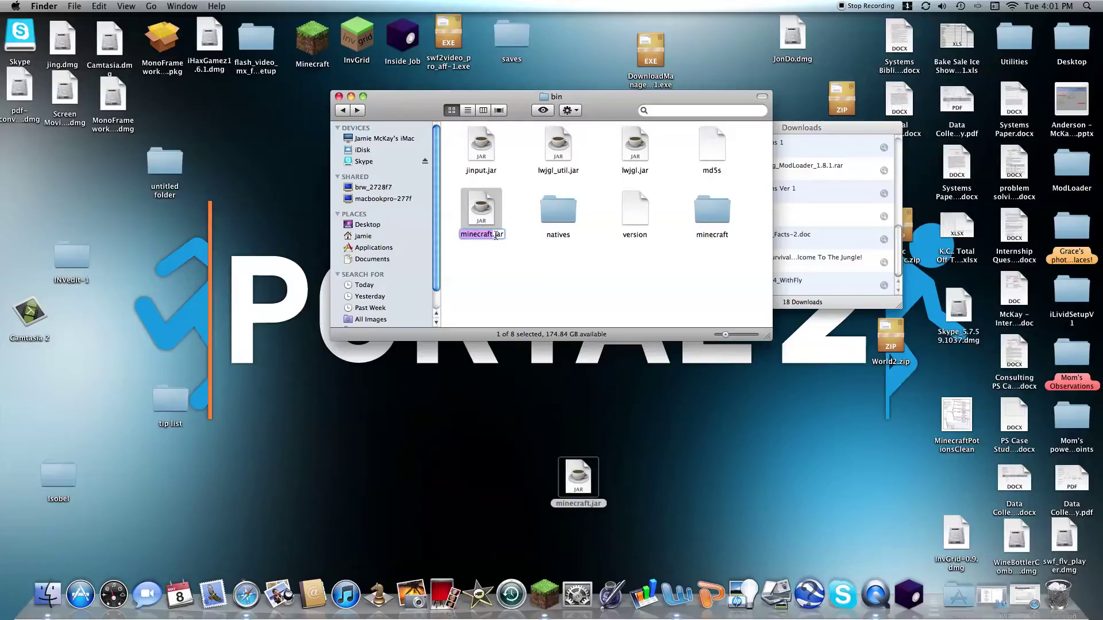
pyautogui.click(493, 235)
pyautogui.write('1')
# Copy the desktop minecraft.jar into the bin folder without replacing existing files
pyautogui.moveTo(575, 473); pyautogui.dragTo(492, 279)
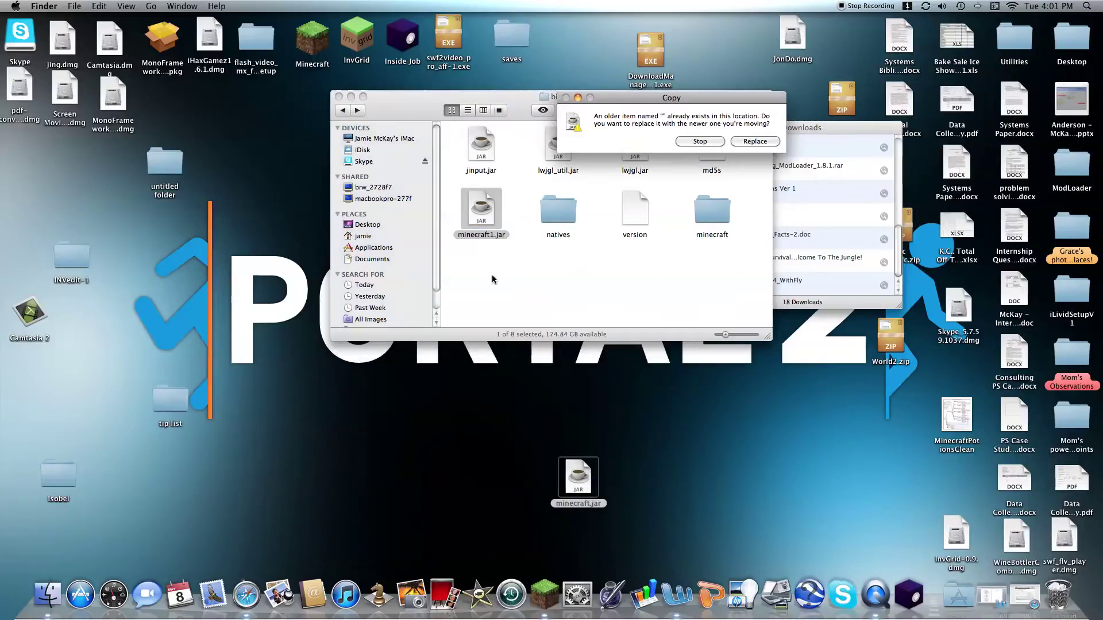
pyautogui.click(714, 143)
pyautogui.moveTo(576, 478); pyautogui.dragTo(509, 281)
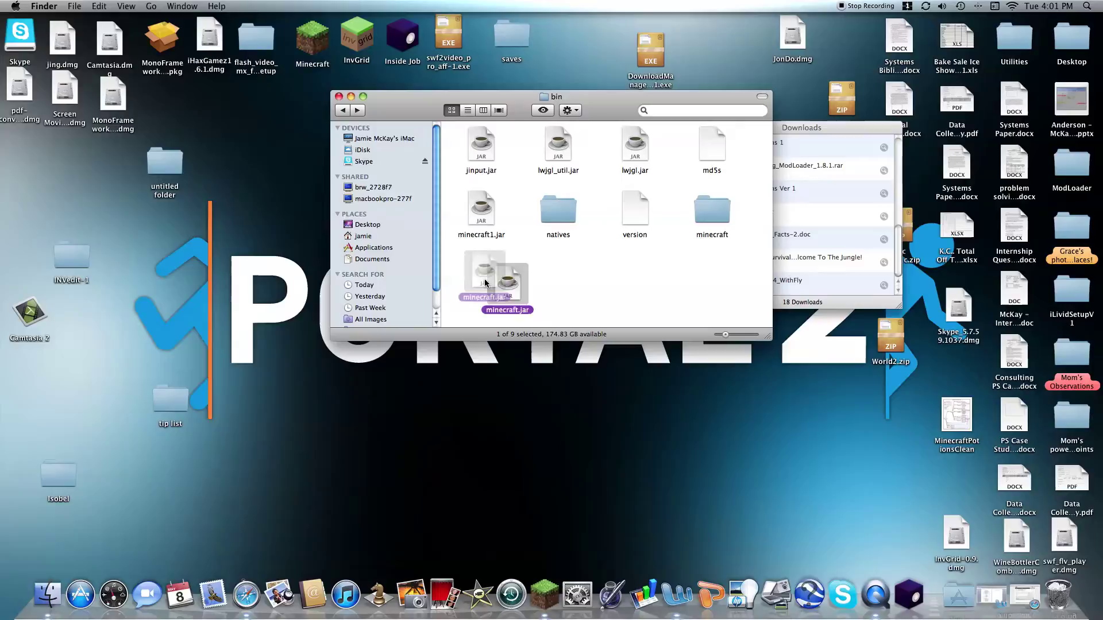
pyautogui.click(671, 110)
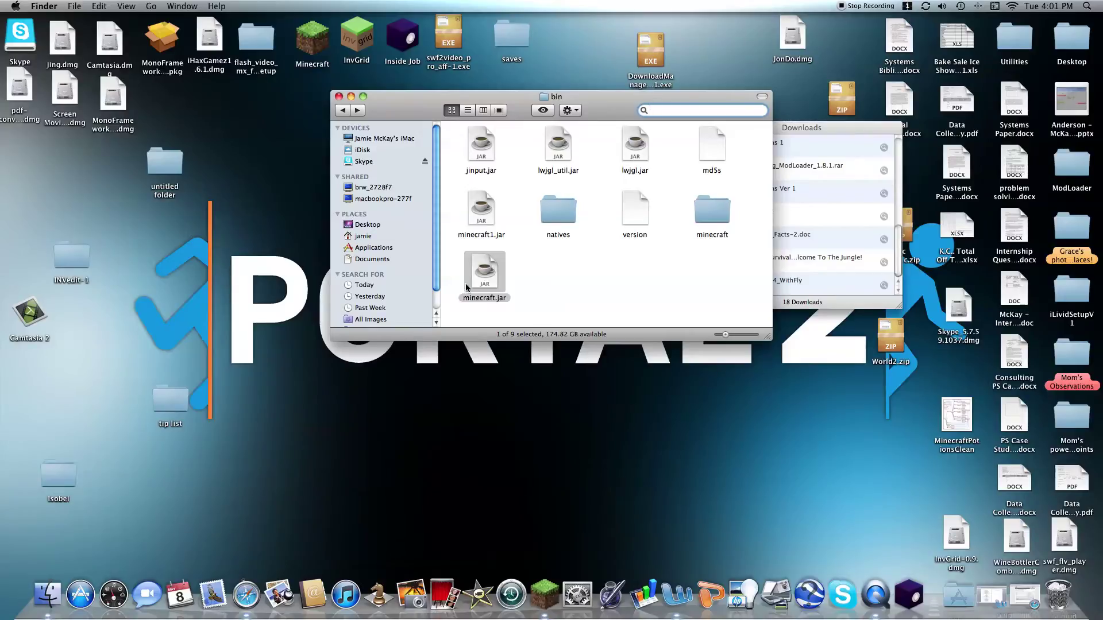
pyautogui.click(463, 264)
pyautogui.click(462, 265)
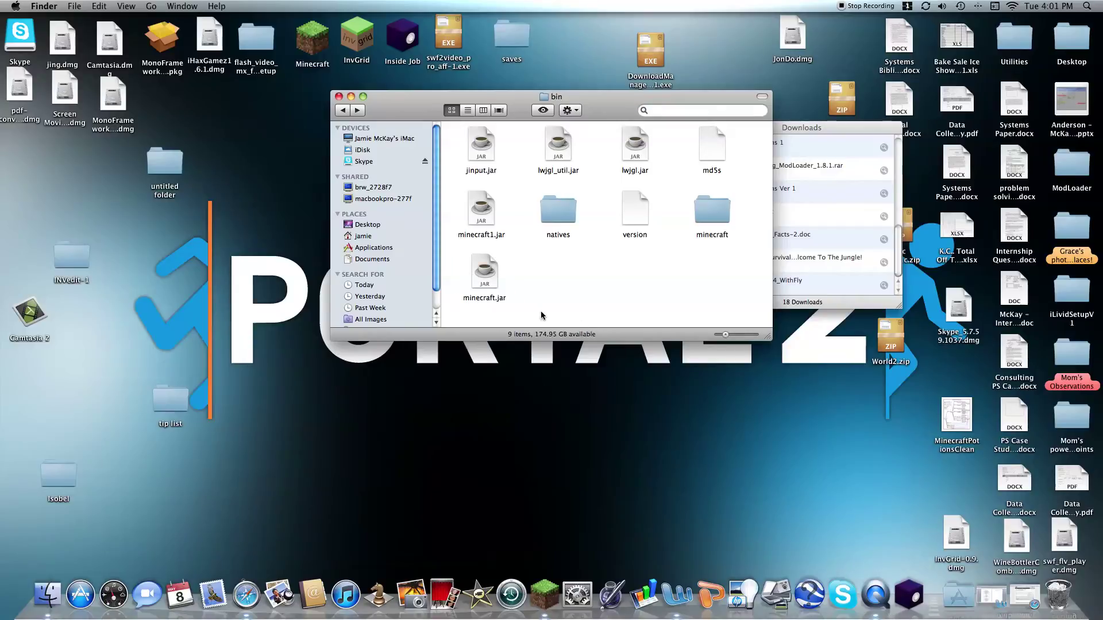
pyautogui.moveTo(479, 272); pyautogui.dragTo(472, 273)
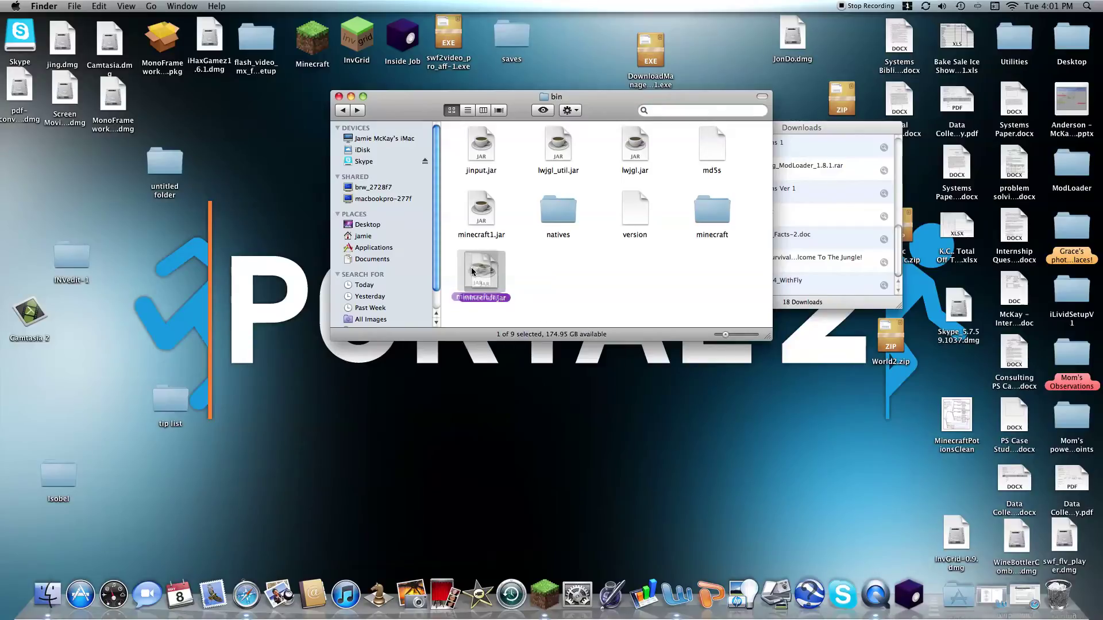
pyautogui.click(507, 255)
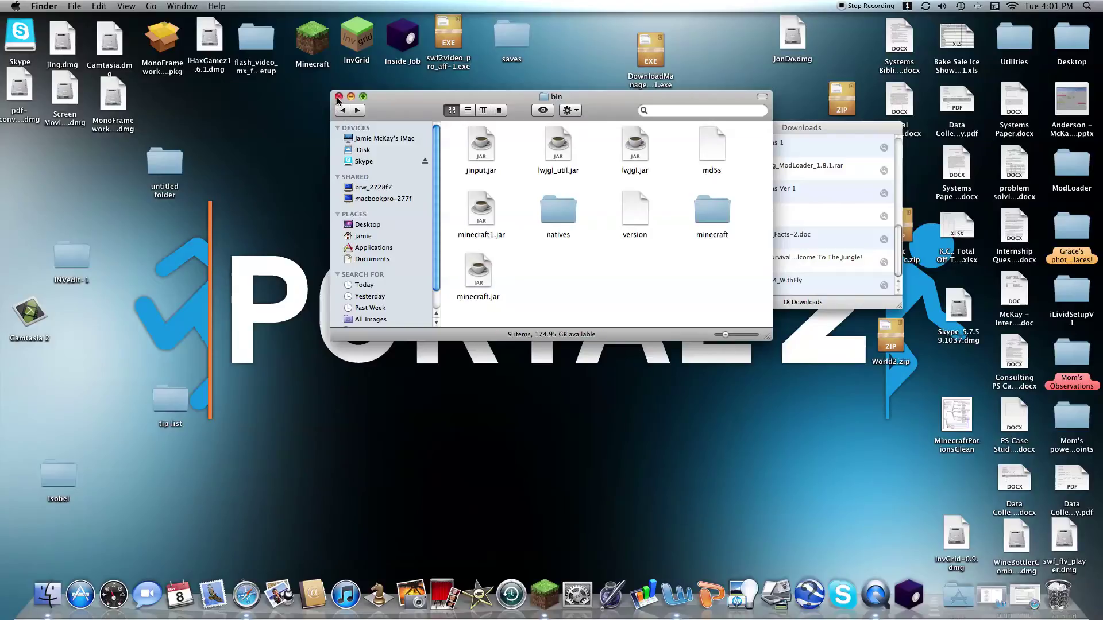
# Compress all 1,050 class files in the minecraft folder into Archive 2.zip
pyautogui.doubleClick(712, 211)
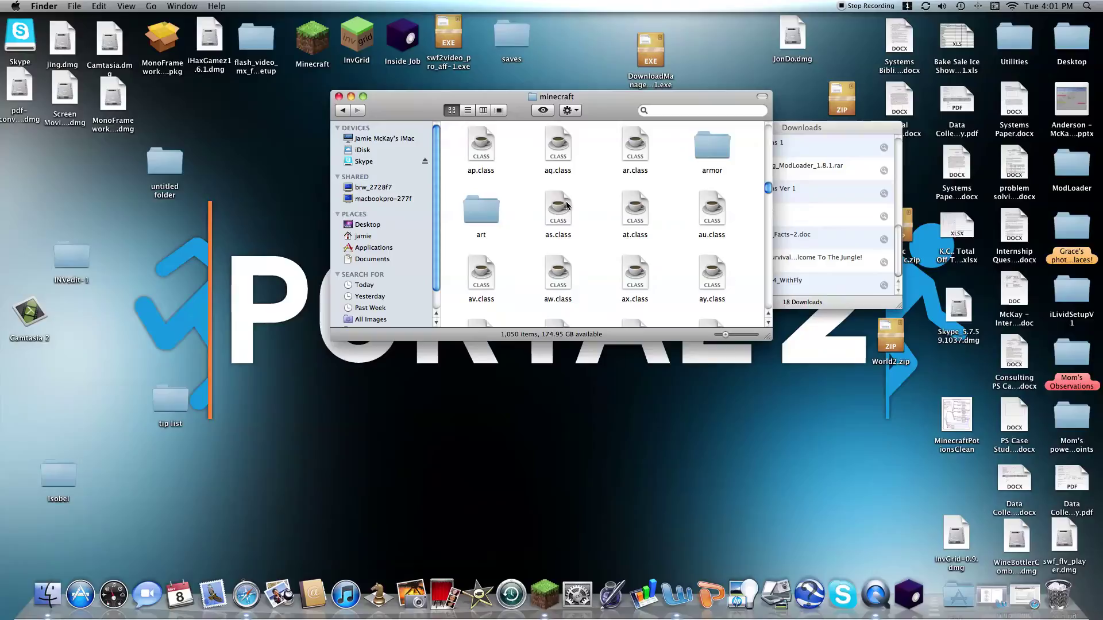
pyautogui.press('super+a')
pyautogui.rightClick(566, 204)
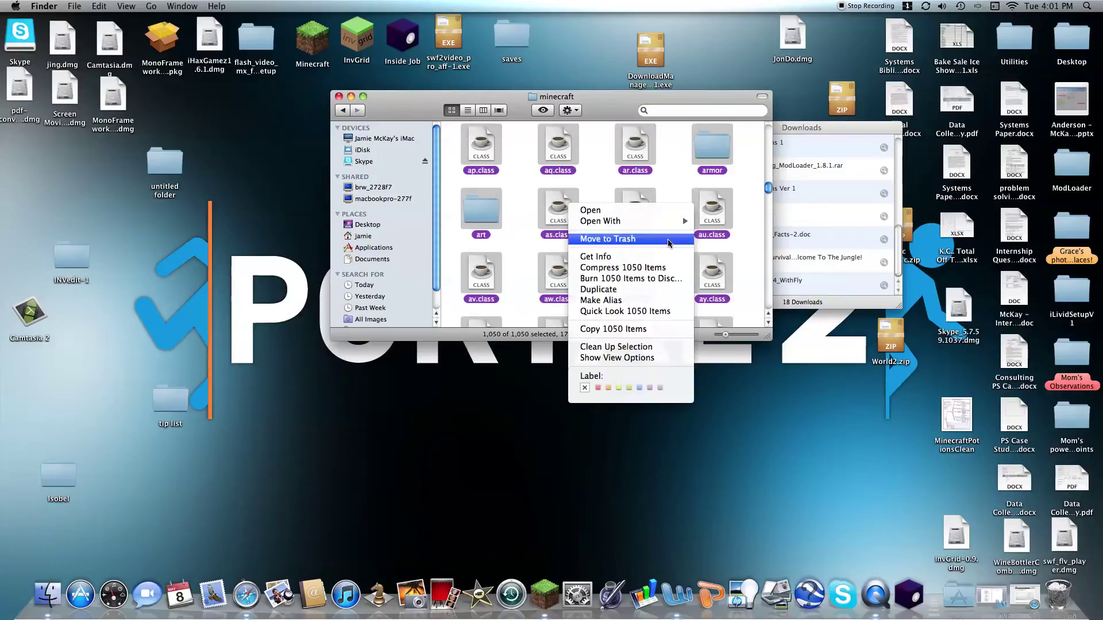
pyautogui.click(655, 274)
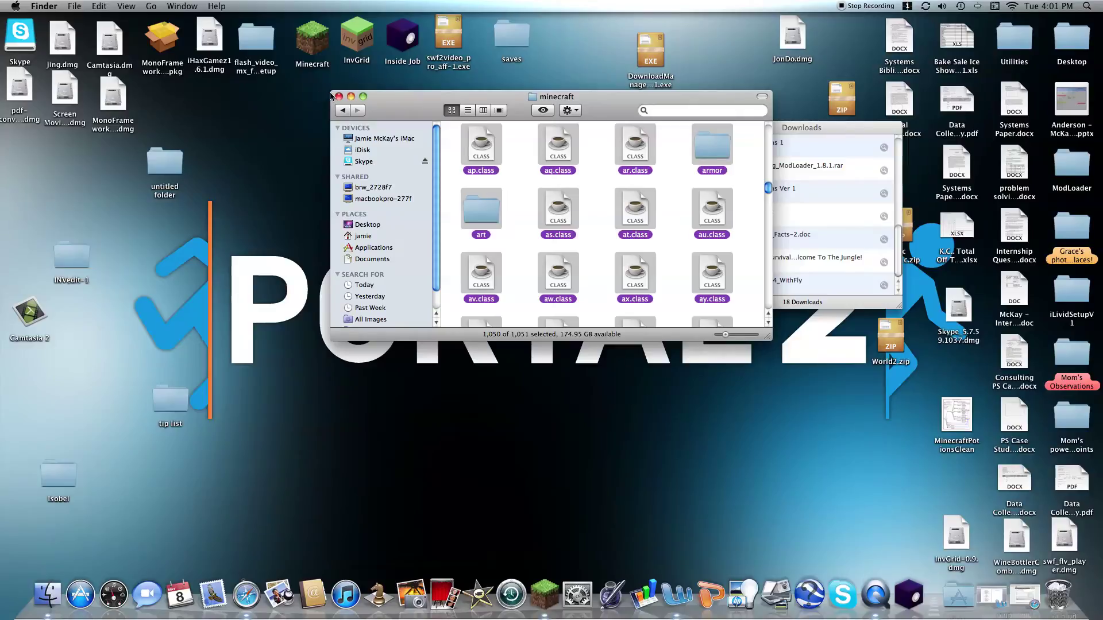
pyautogui.scroll(5, 599, 229)
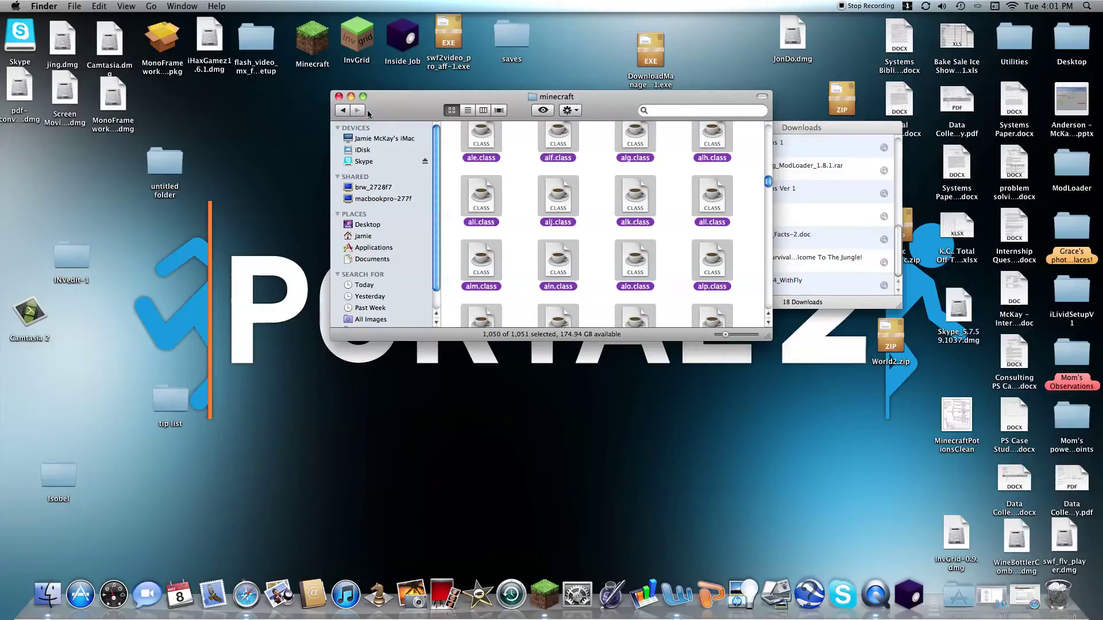
pyautogui.click(525, 220)
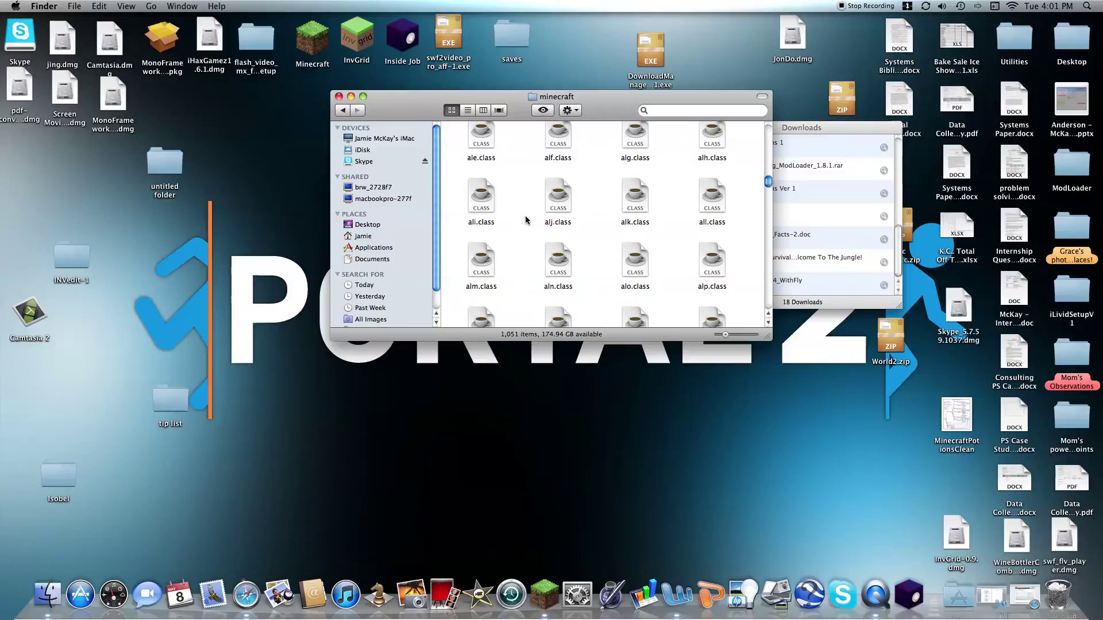
# Quit Minecraft, move the X-Ray mod folder aside, then relaunch and log in
pyautogui.click(339, 96)
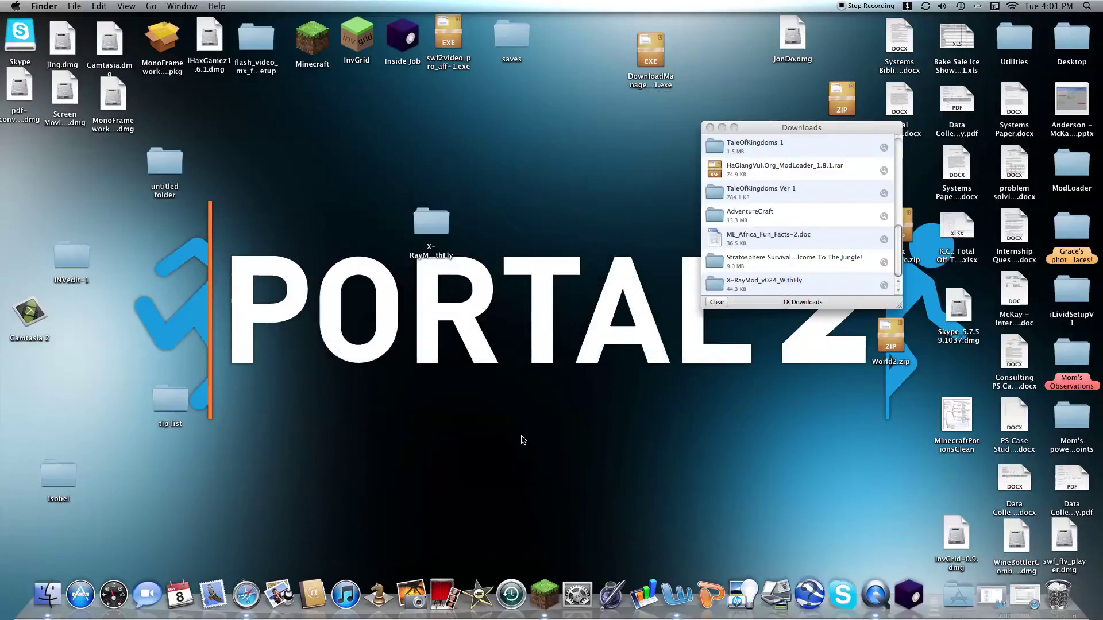
pyautogui.click(545, 595)
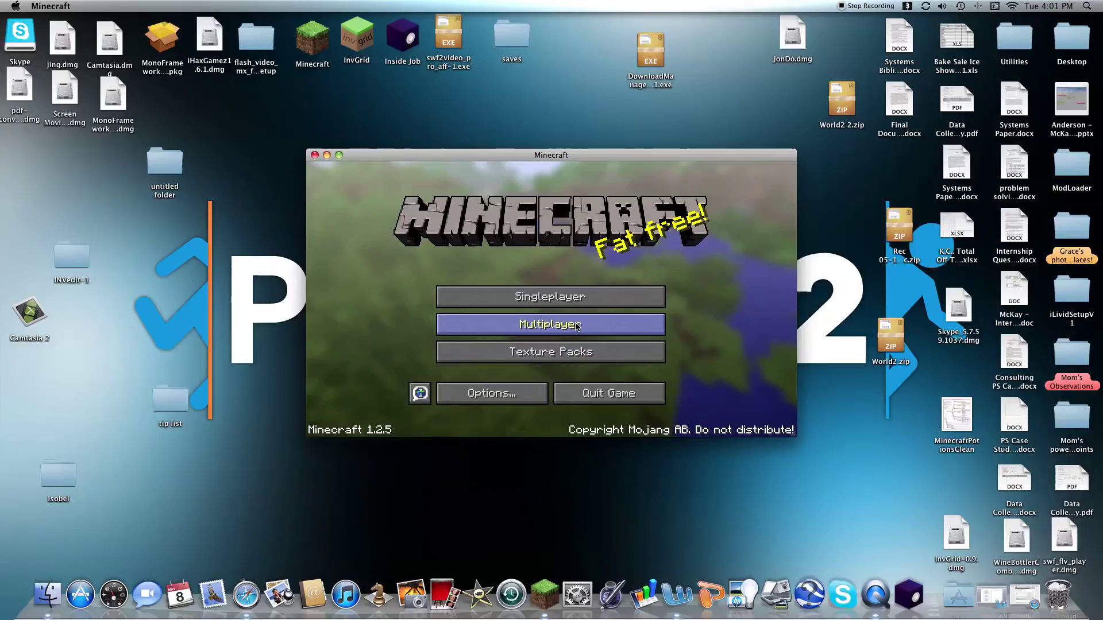
pyautogui.click(569, 392)
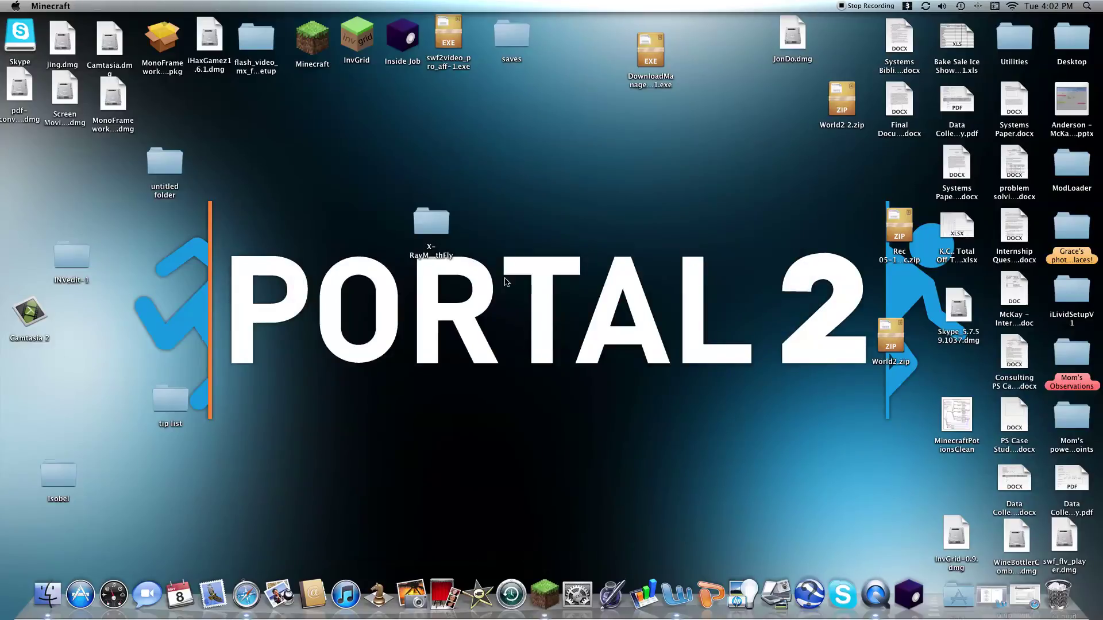
pyautogui.moveTo(431, 224)
pyautogui.mouseDown()
pyautogui.moveTo(1014, 570)
pyautogui.moveTo(860, 490)
pyautogui.mouseUp()
pyautogui.click(723, 410)
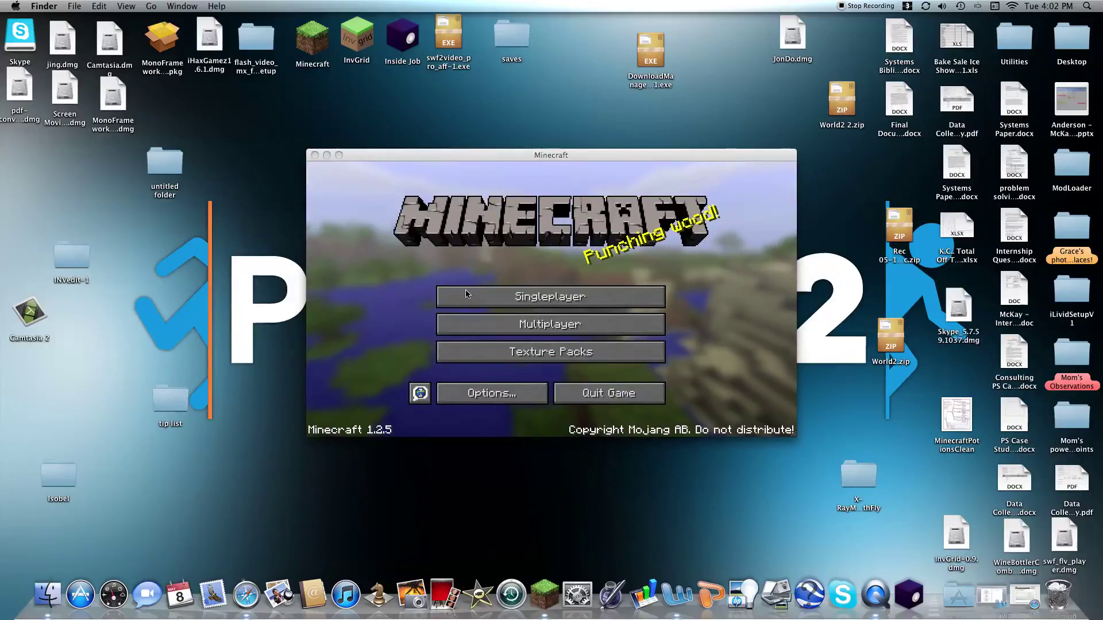
# Load a saved world and toggle the X-ray view on and off with X
pyautogui.click(457, 297)
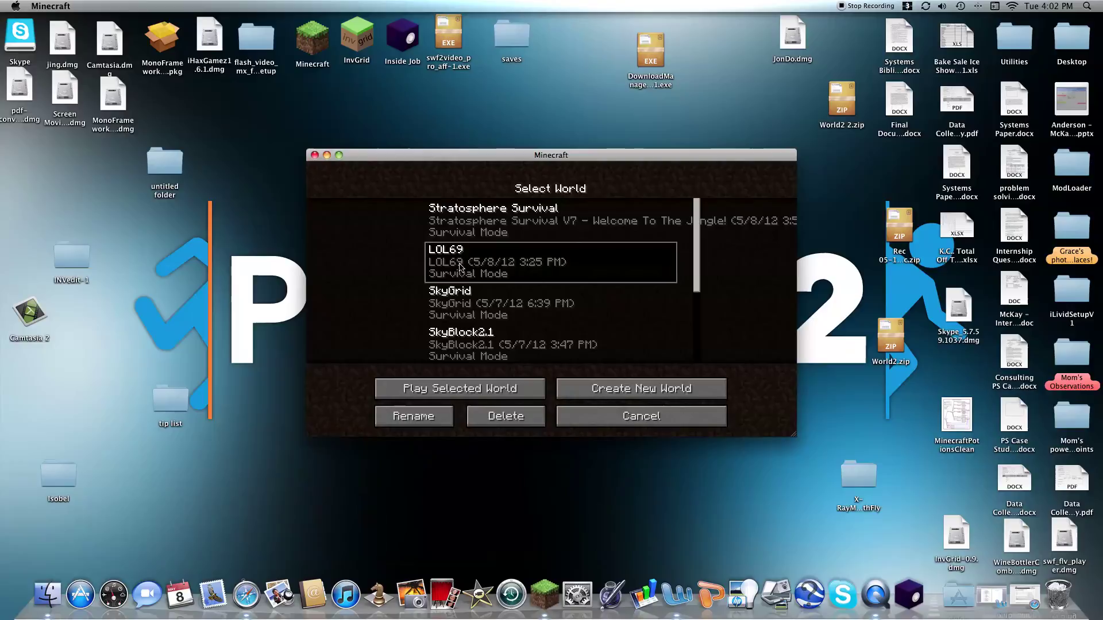
pyautogui.click(470, 389)
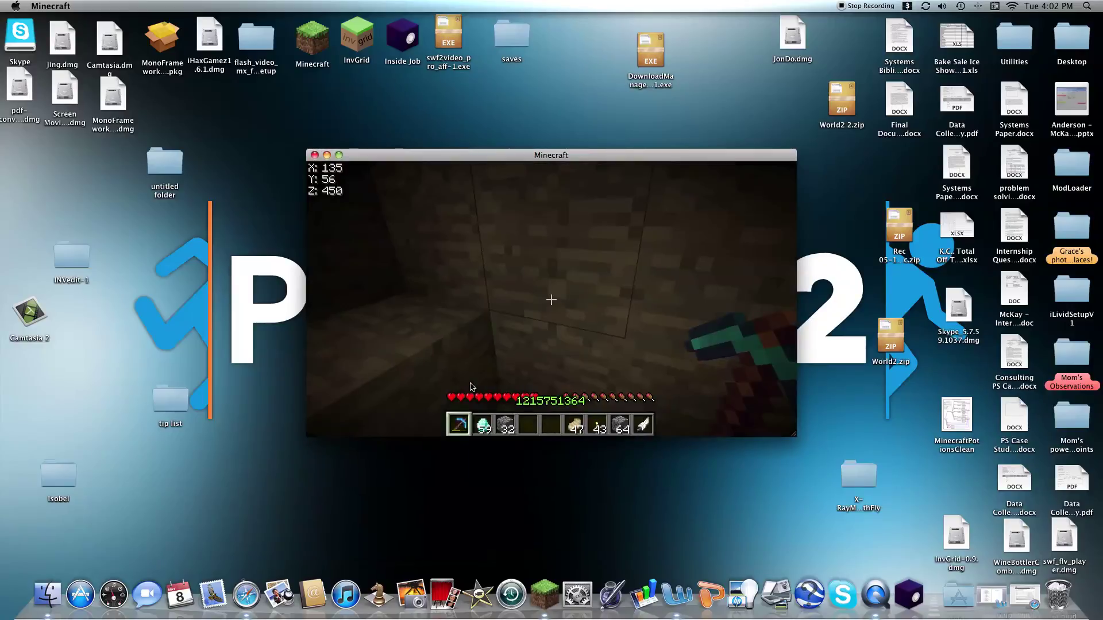
pyautogui.press('x')
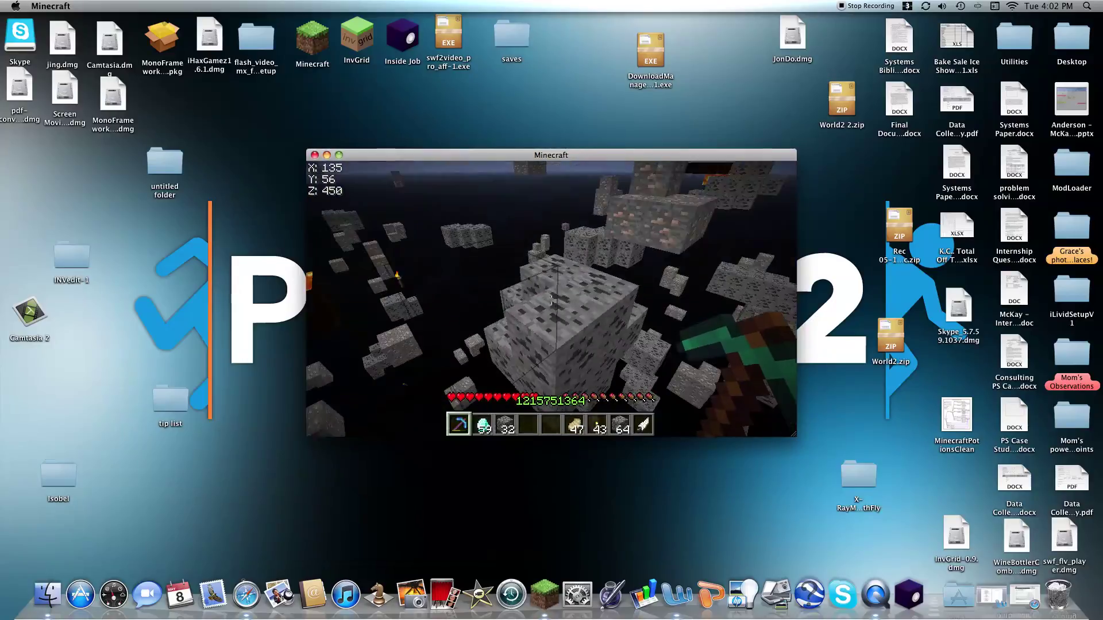
pyautogui.press('x')
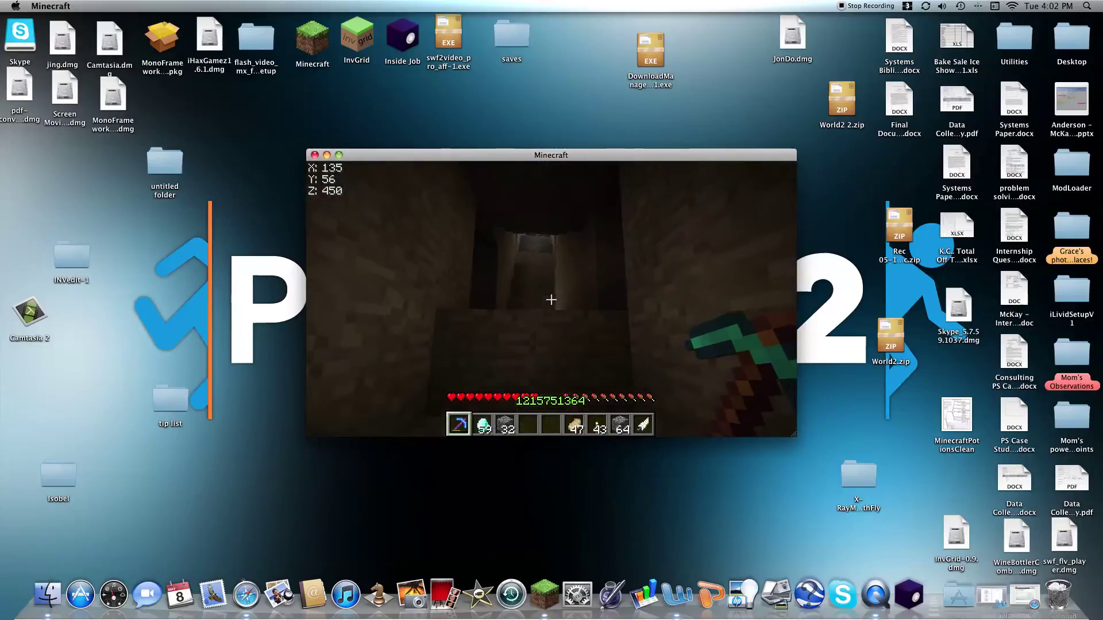
# Walk up the stone tunnel toward the surface
pyautogui.press('w')
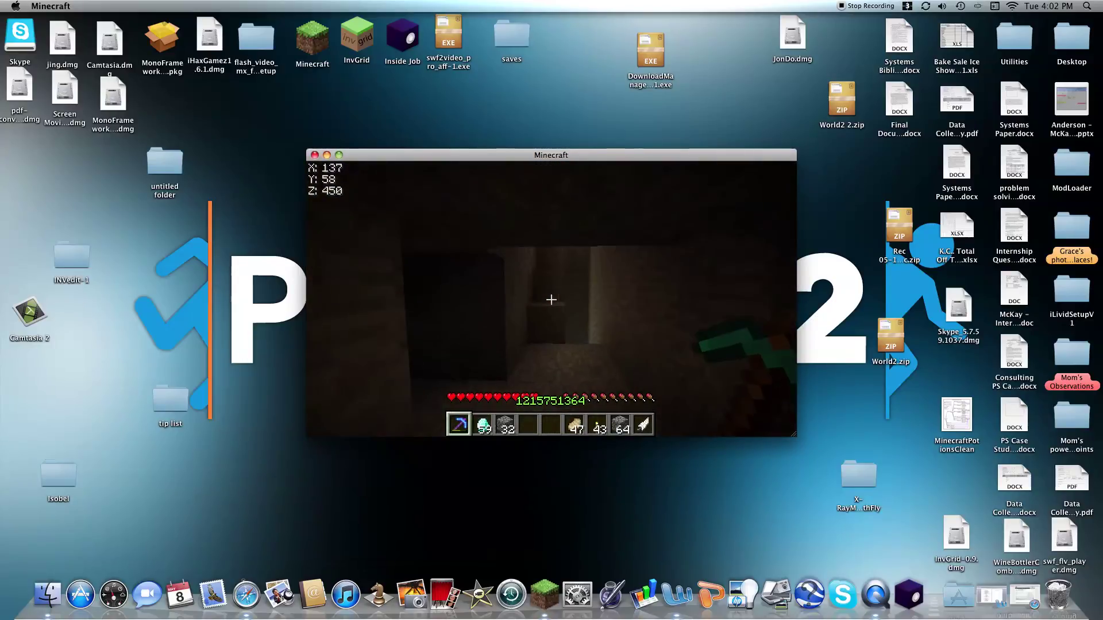
pyautogui.press('w')
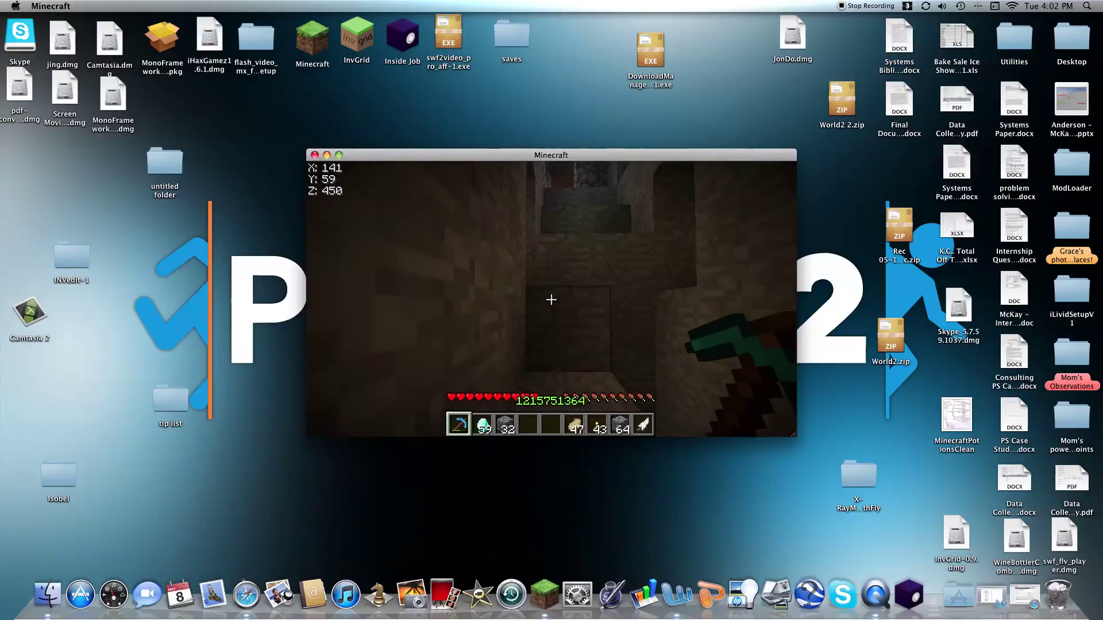
pyautogui.press('w')
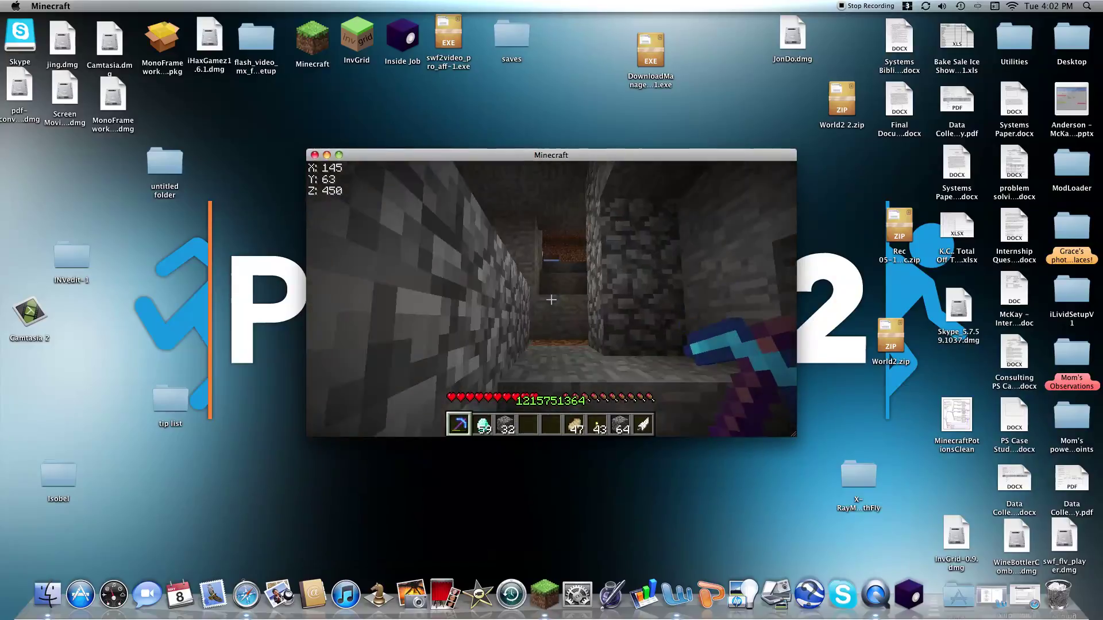
pyautogui.press('w')
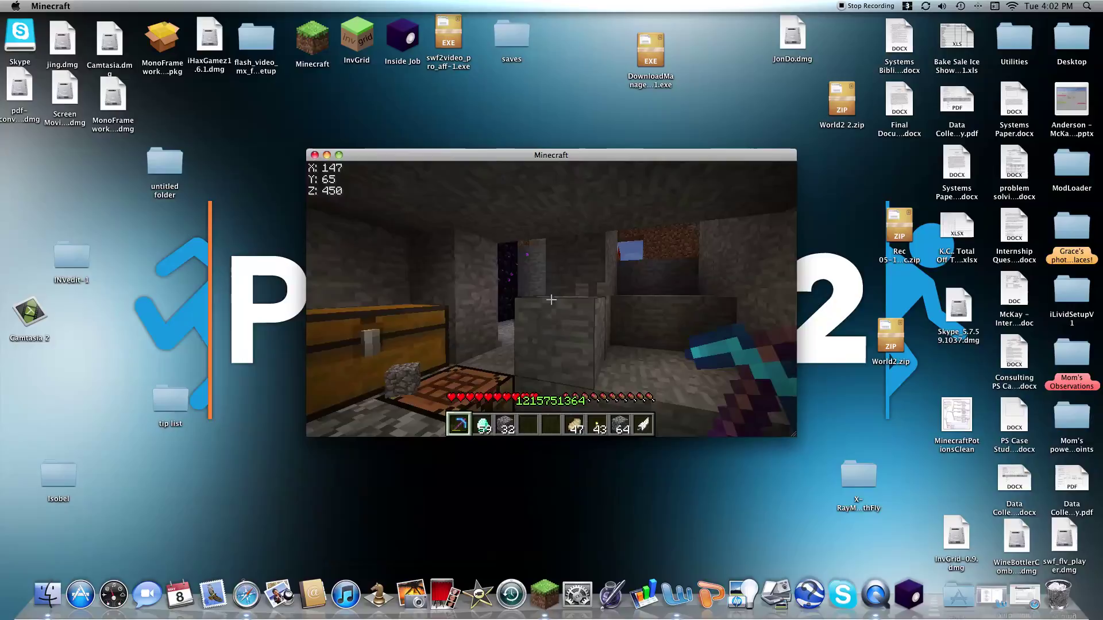